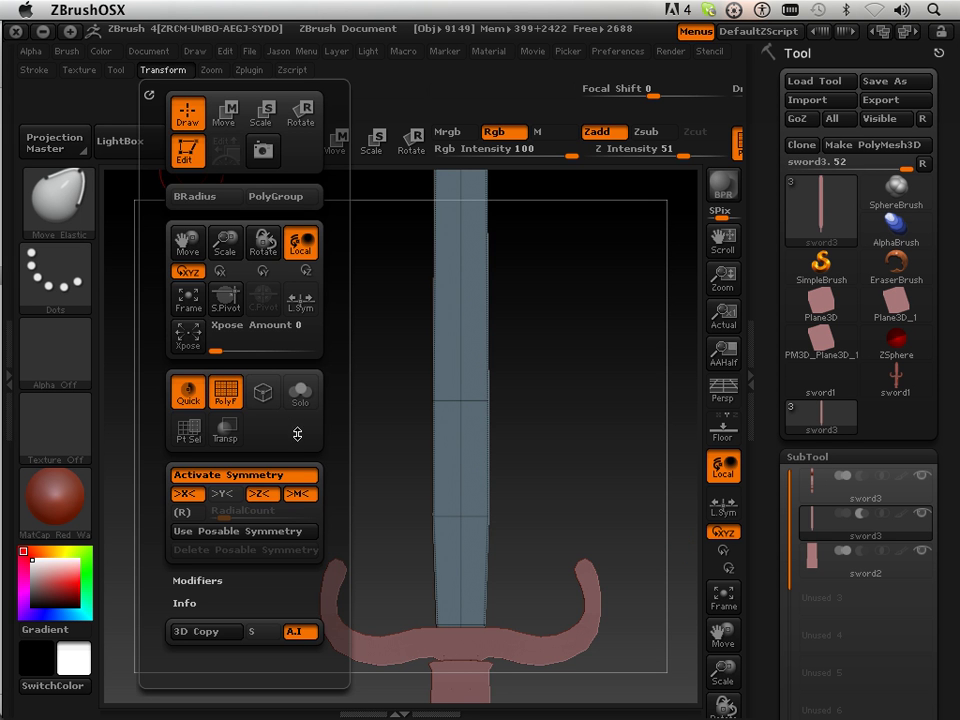
Step: Solo the blade subtool and hide the long middle faces of the blade with a rectangular selection
click(300, 392)
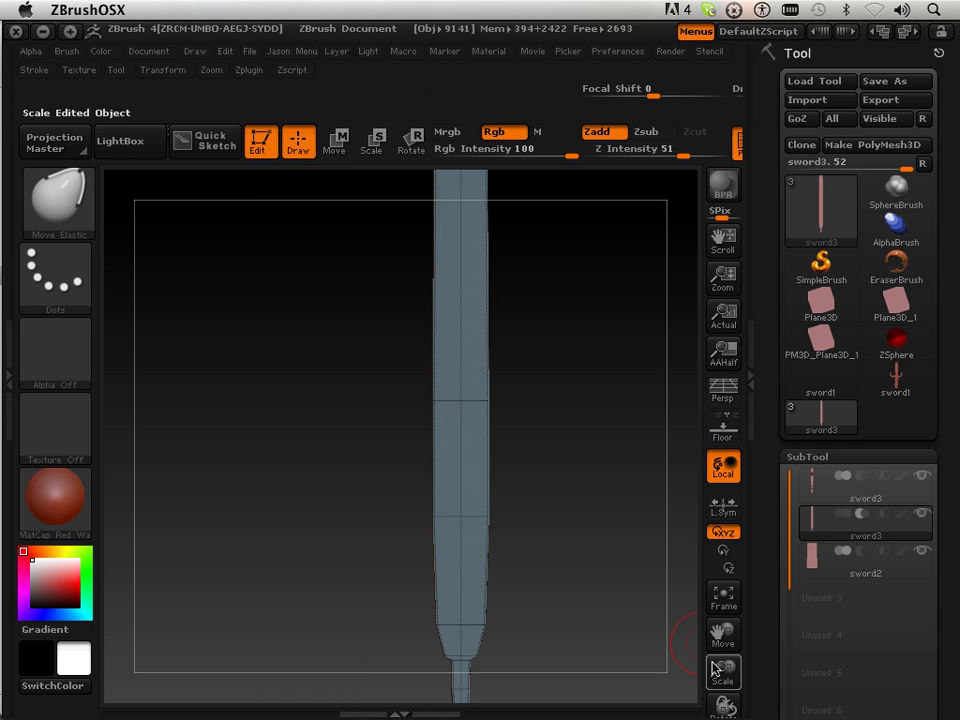
drag(716, 670, 628, 597)
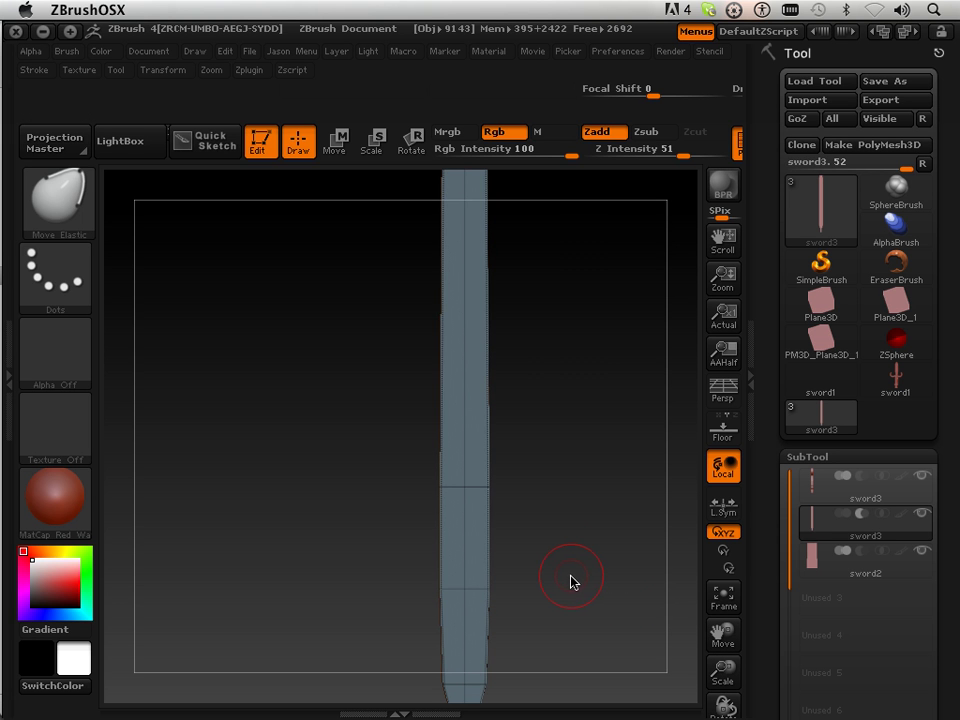
key(ctrl+shift)
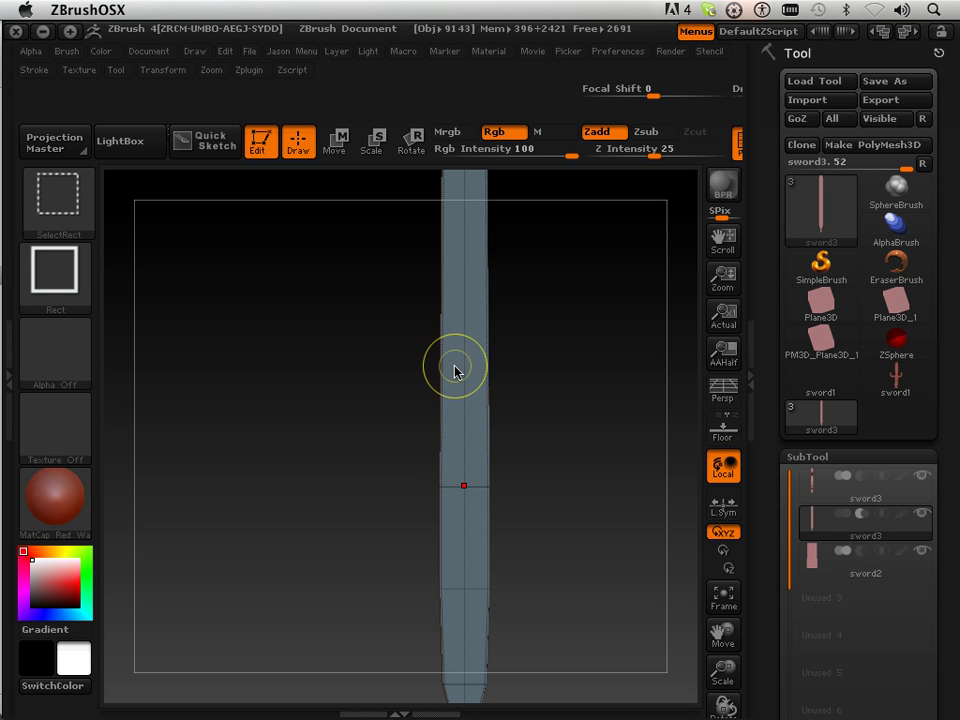
ctrl+shift+drag(456, 370, 477, 638)
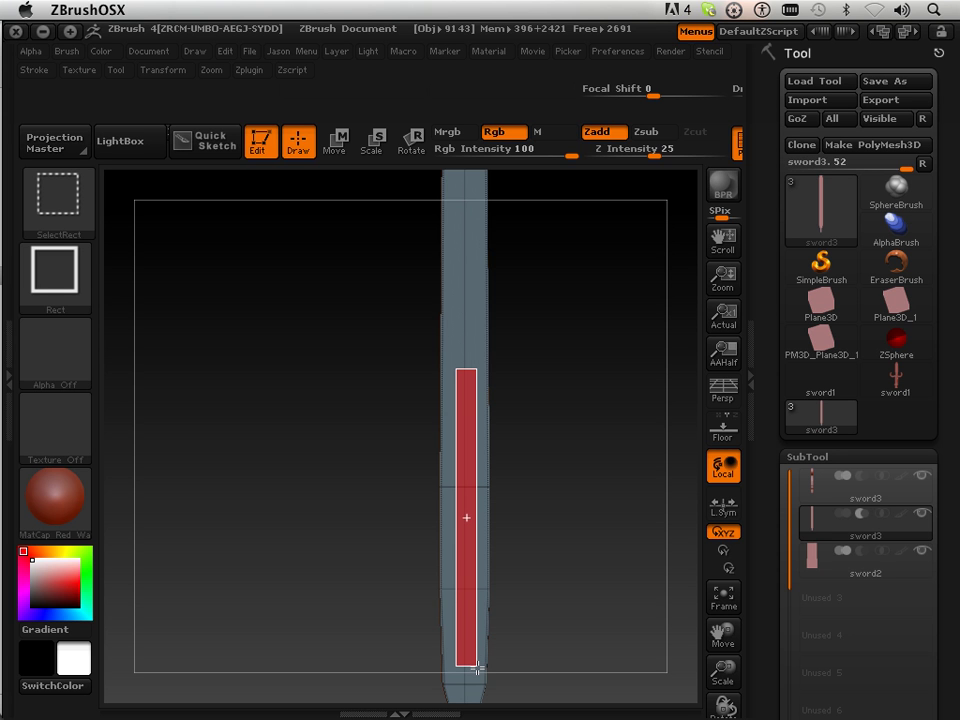
ctrl+alt+shift+drag(477, 668, 479, 667)
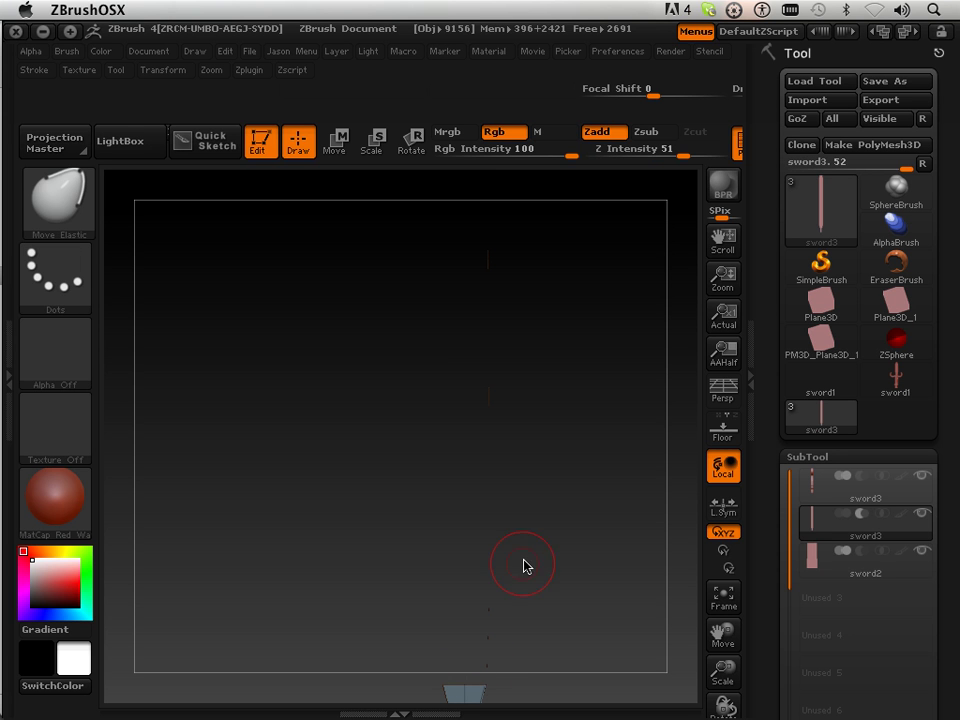
Step: Assign the faces still visible at the blade's ends to their own polygroup with Group Visible and unhide the whole blade
drag(716, 631, 722, 718)
mouse_move(552, 434)
mouse_down()
mouse_move(583, 444)
mouse_move(497, 441)
mouse_move(576, 433)
mouse_move(572, 420)
mouse_move(667, 415)
mouse_move(568, 437)
mouse_move(690, 413)
mouse_up()
drag(758, 567, 752, 227)
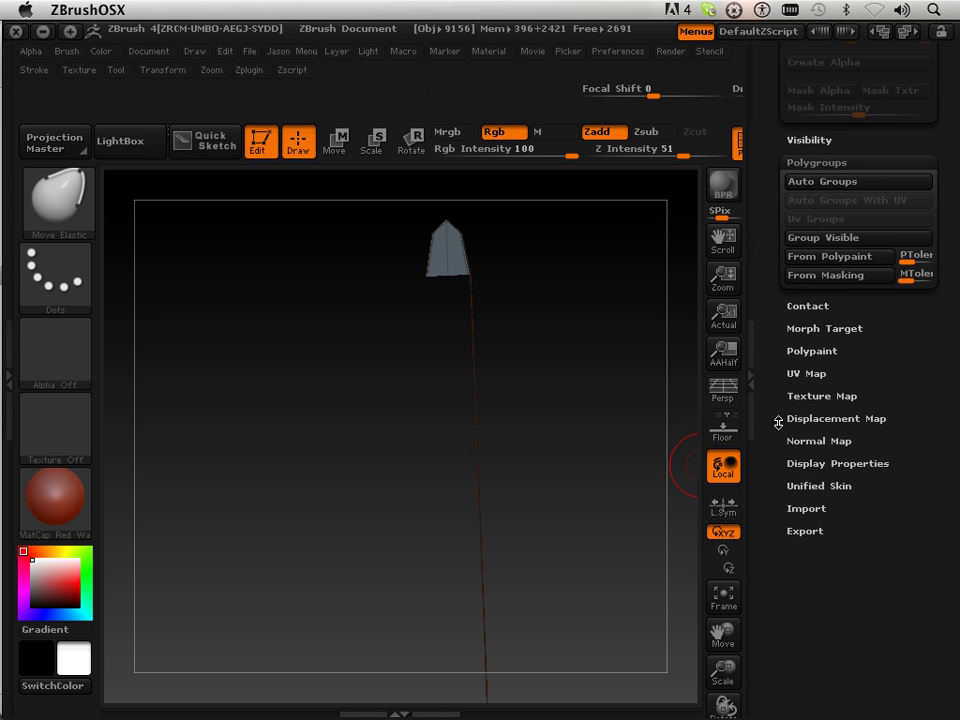
scroll(768, 335, up, 5)
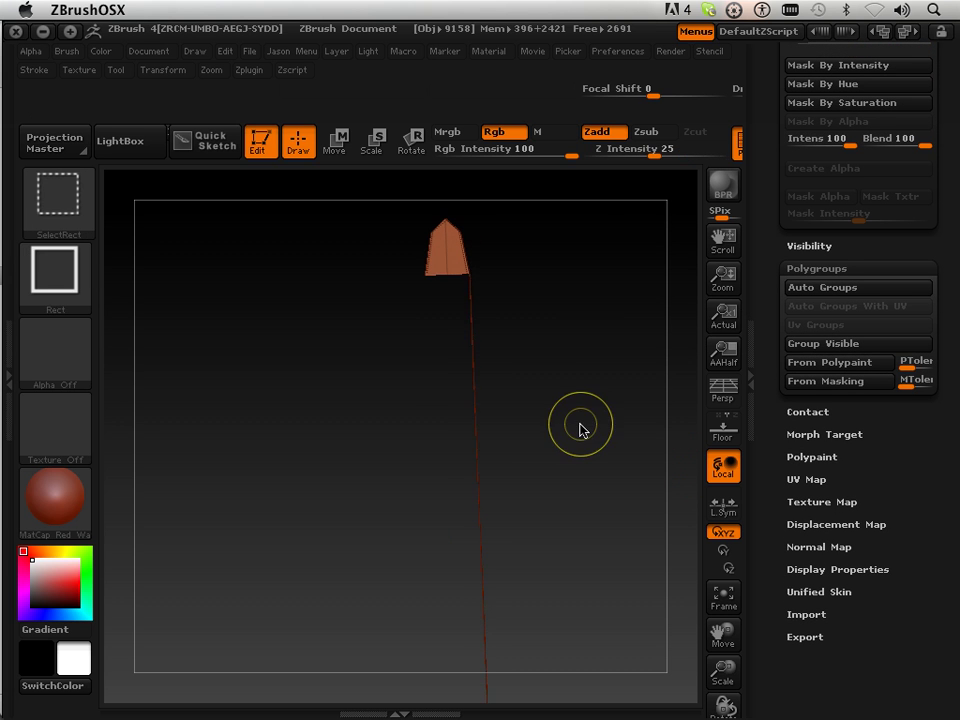
ctrl+shift+click(565, 452)
mouse_move(565, 452)
mouse_down()
mouse_move(686, 439)
mouse_move(565, 452)
mouse_up()
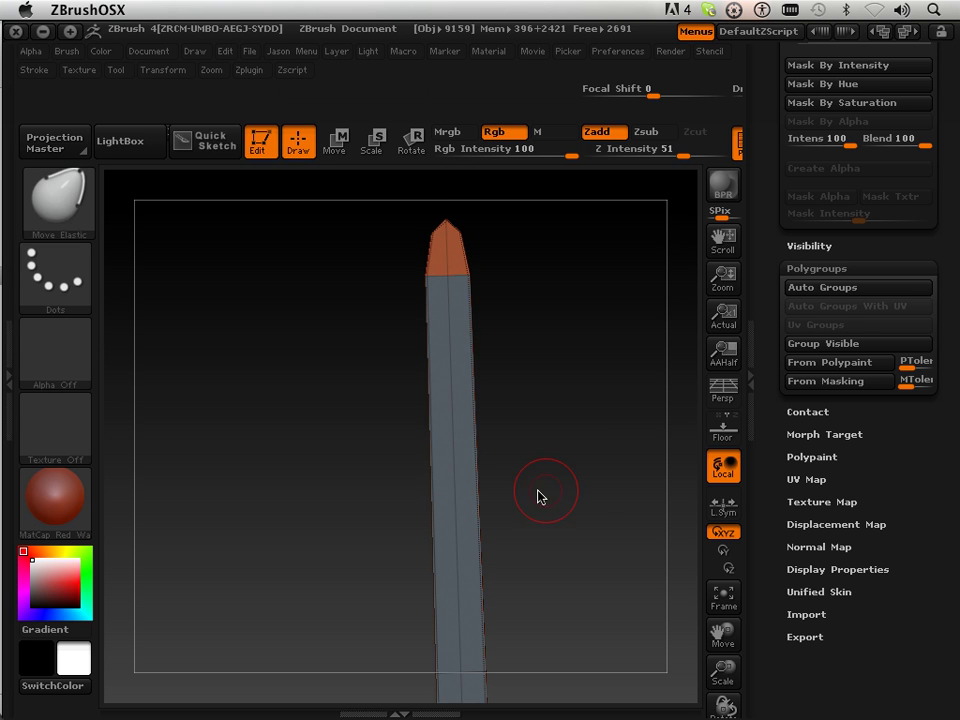
Step: Isolate the polygroup of the blade's long middle section, hiding the tip and the base
ctrl+shift+click(457, 490)
ctrl+shift+click(456, 494)
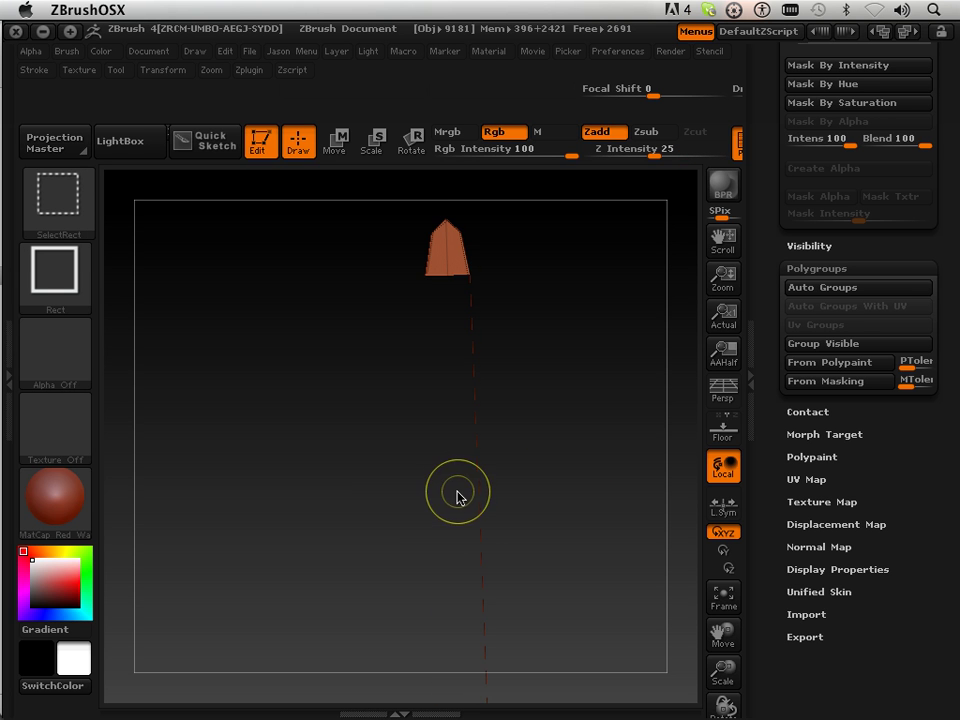
ctrl+shift+click(458, 495)
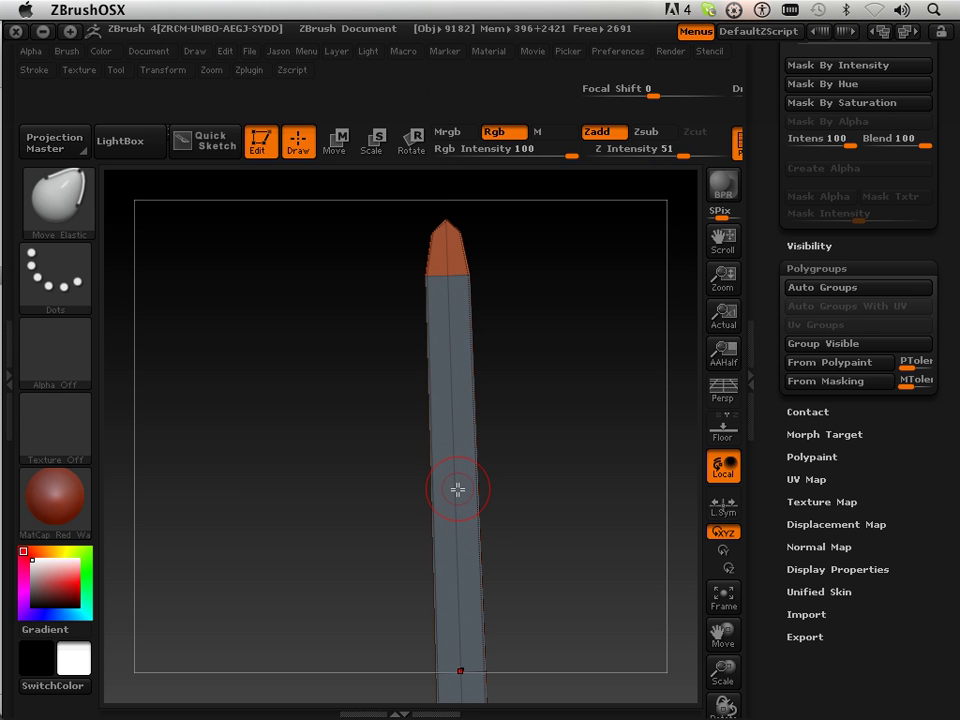
ctrl+shift+click(470, 486)
mouse_move(539, 449)
mouse_down()
mouse_move(606, 446)
mouse_move(525, 456)
mouse_move(594, 452)
mouse_move(524, 474)
mouse_move(534, 495)
mouse_move(522, 499)
mouse_up()
ctrl+shift+click(470, 495)
drag(722, 675, 716, 660)
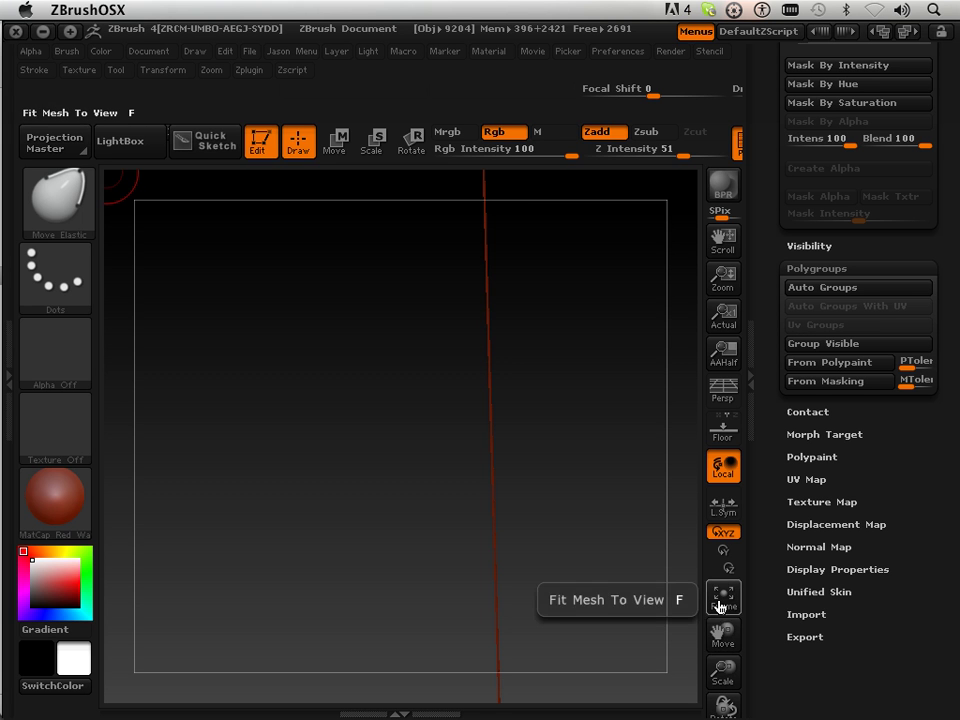
drag(720, 637, 519, 551)
key(ctrl+shift)
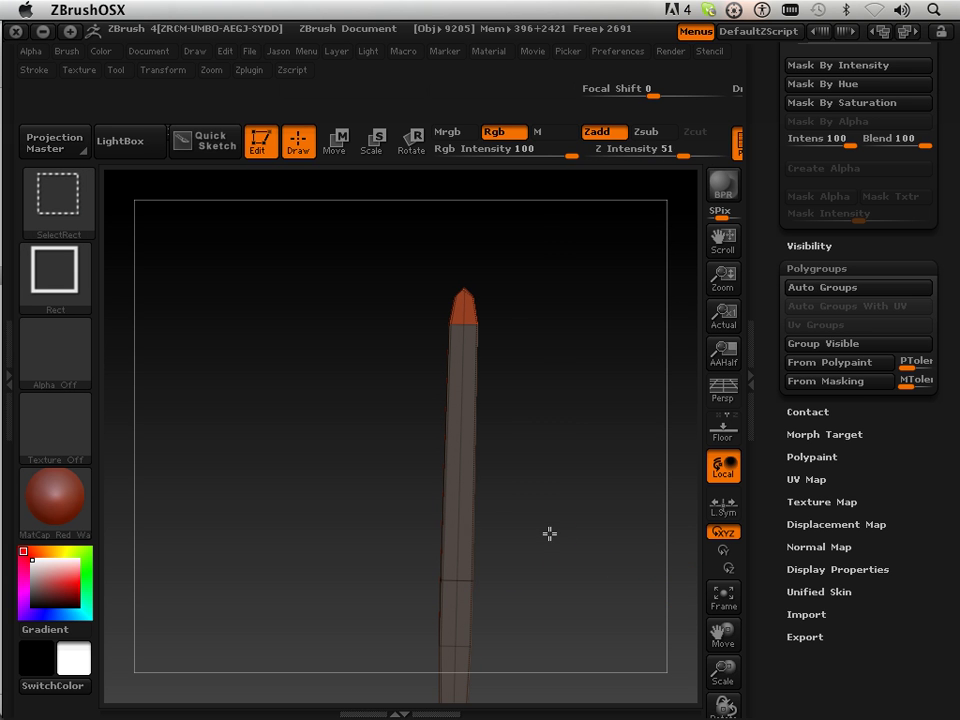
ctrl+shift+click(457, 585)
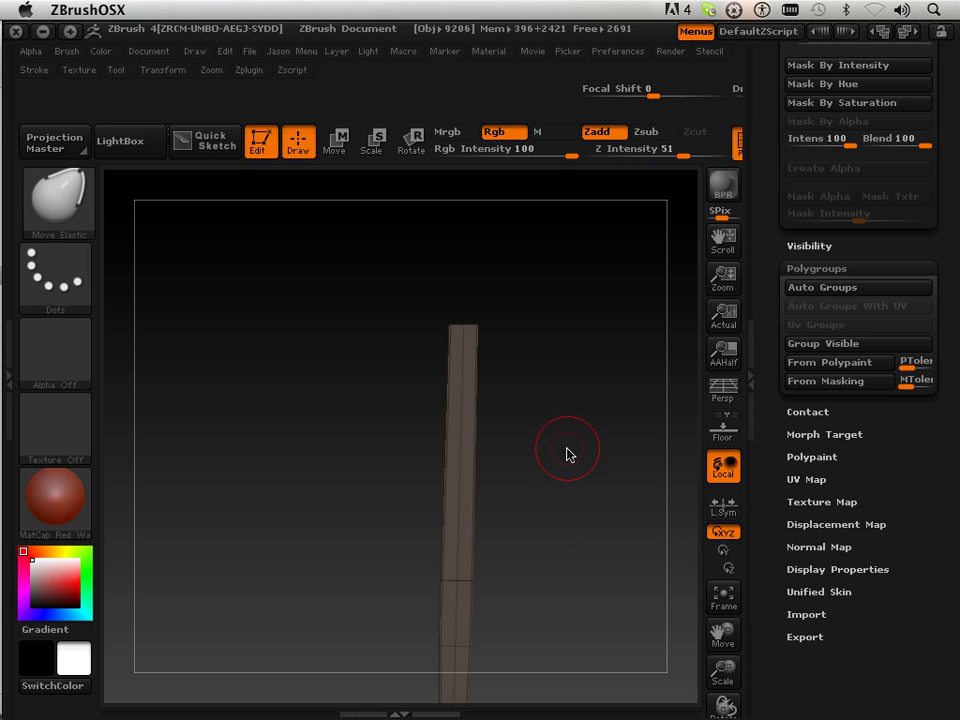
Step: Set the GroupsLoops count to 1 and insert an Edge Loop around the isolated middle section of the blade
drag(769, 176, 773, 478)
click(786, 432)
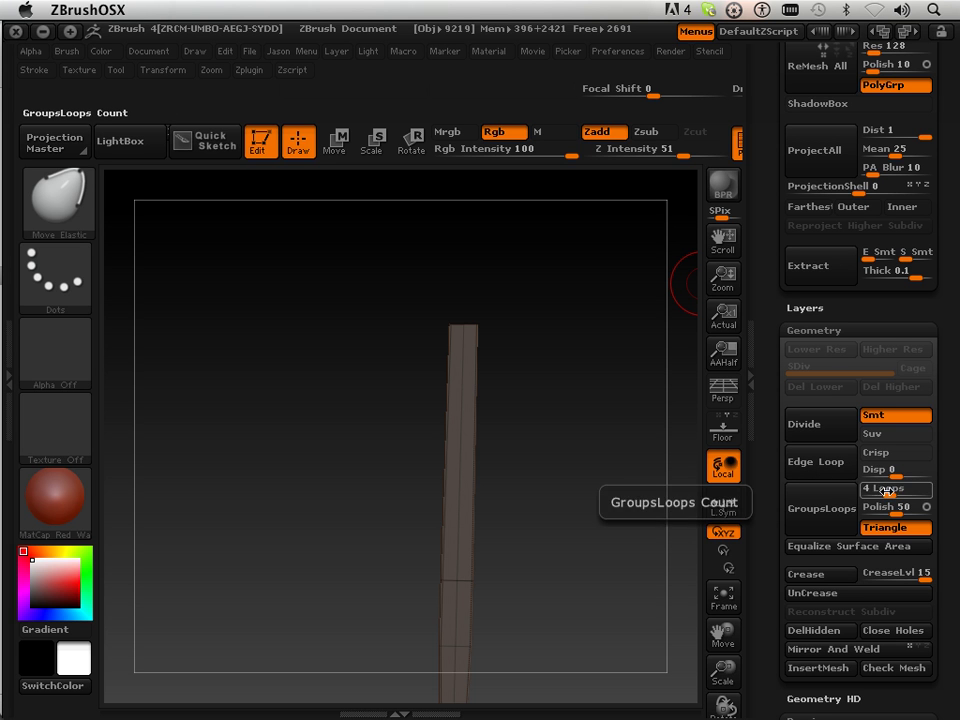
drag(886, 492, 871, 488)
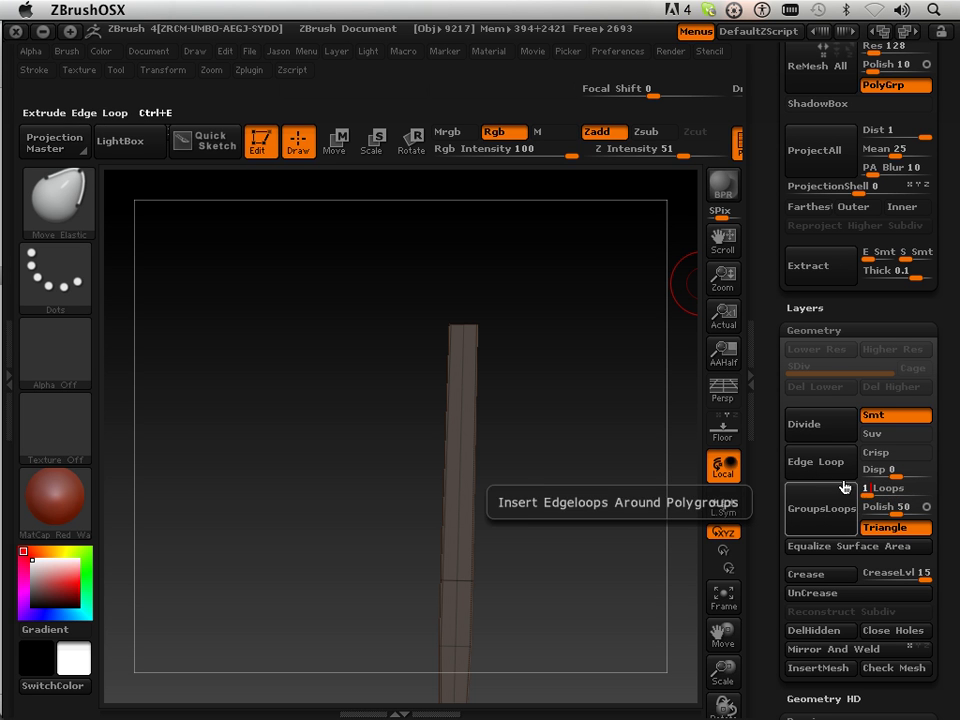
click(808, 462)
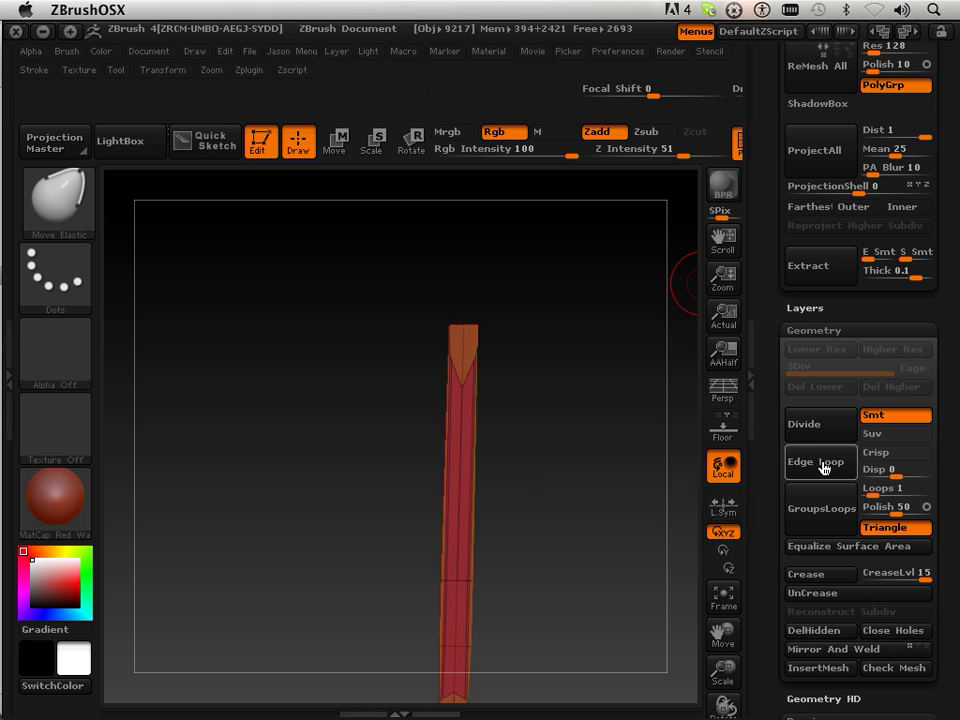
Step: Isolate the inner polygroup of the blade, insert another Edge Loop inside it, and unhide the rest of the blade
mouse_move(560, 428)
mouse_down()
mouse_move(531, 424)
mouse_move(581, 424)
mouse_move(553, 420)
mouse_move(532, 441)
mouse_move(575, 455)
mouse_up()
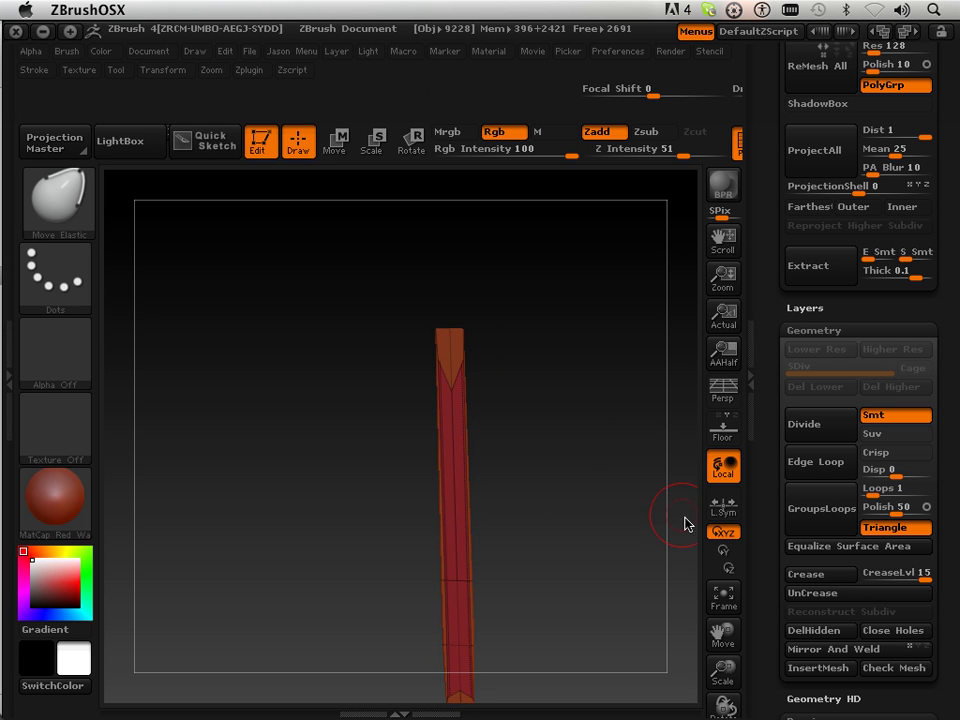
drag(727, 632, 727, 708)
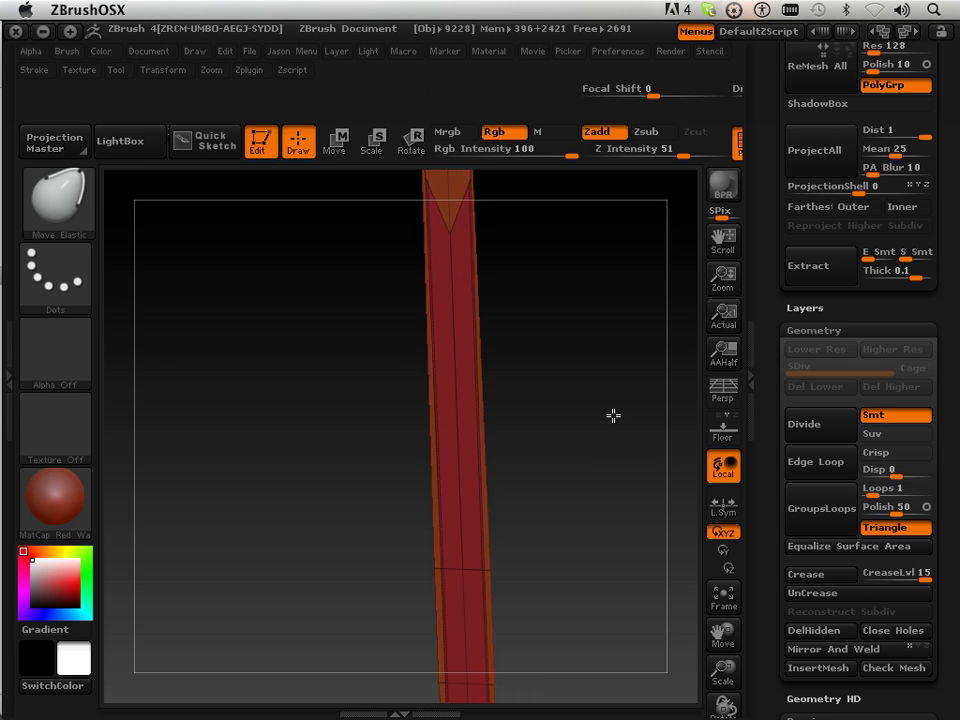
drag(615, 417, 621, 448)
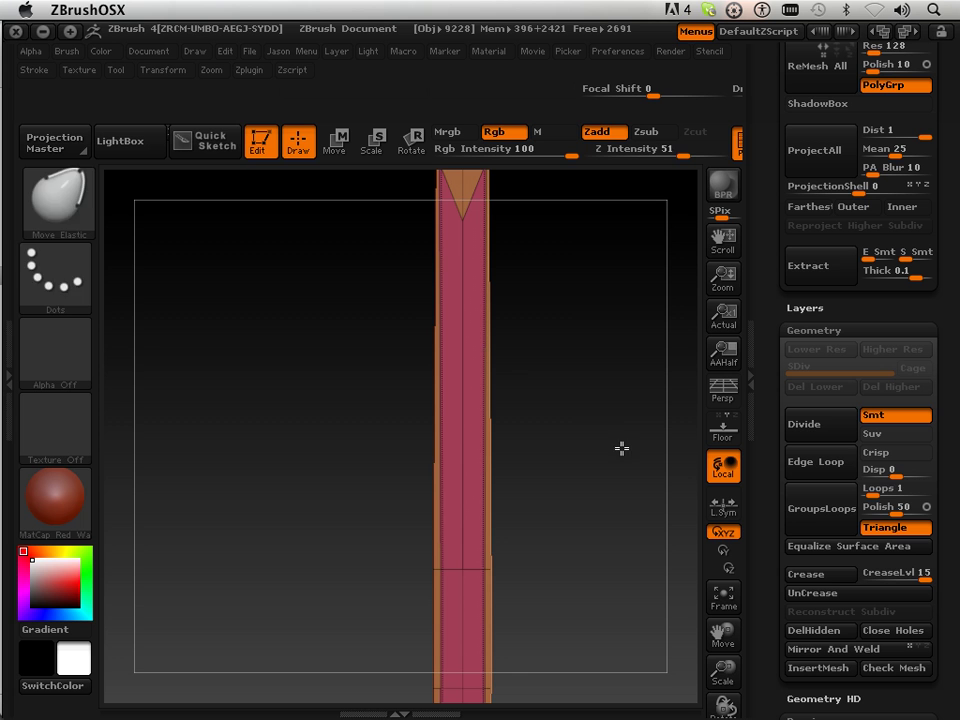
key(ctrl+shift)
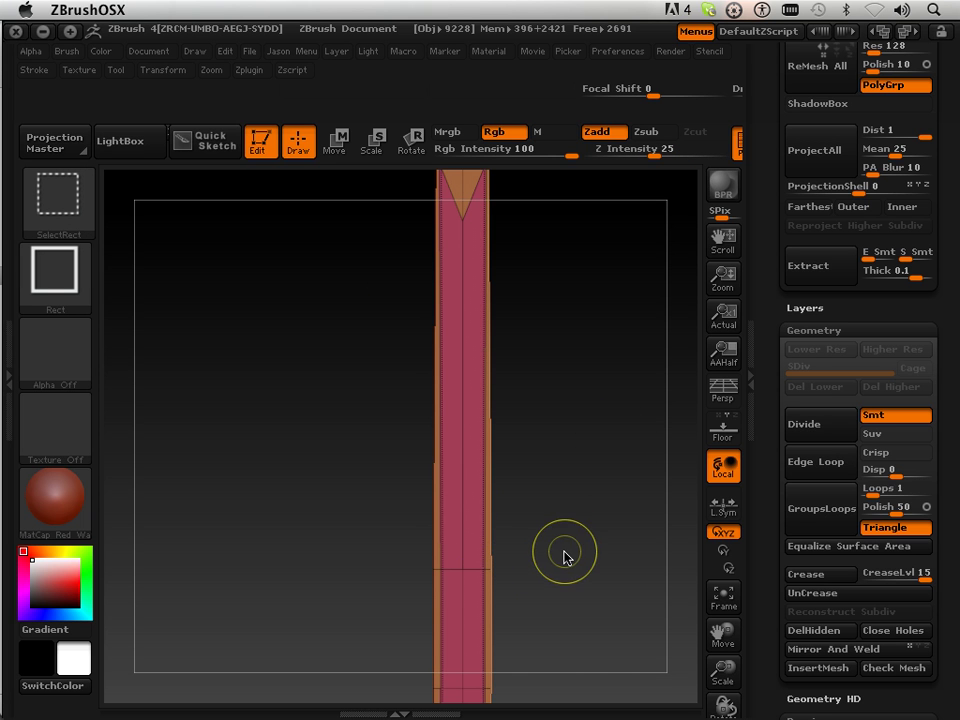
ctrl+shift+click(463, 571)
ctrl+shift+click(464, 571)
ctrl+shift+click(464, 571)
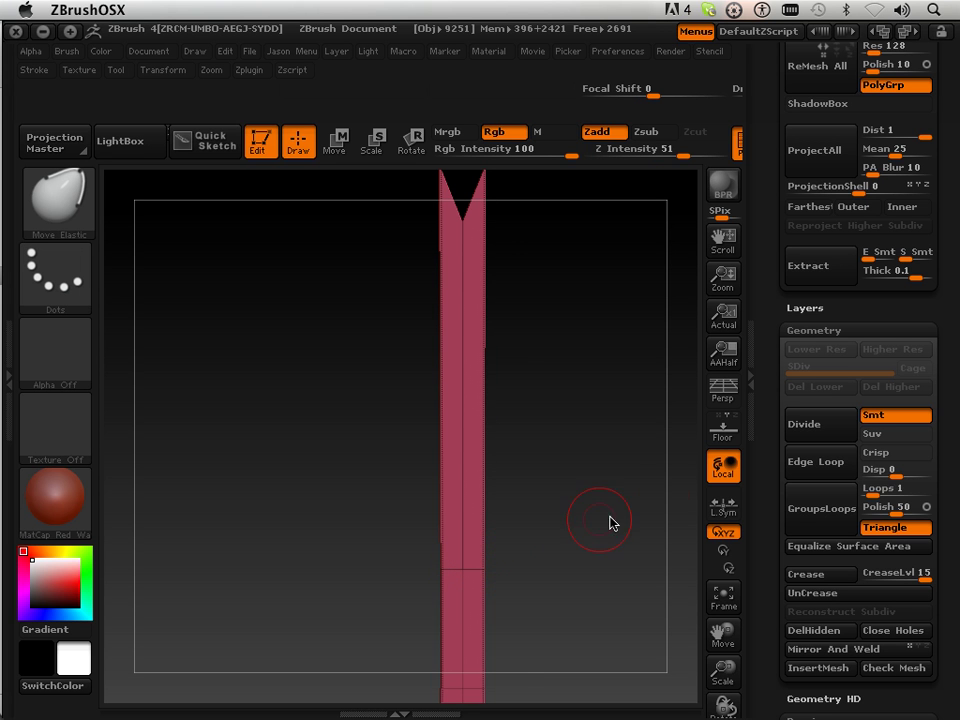
click(808, 470)
ctrl+shift+click(570, 489)
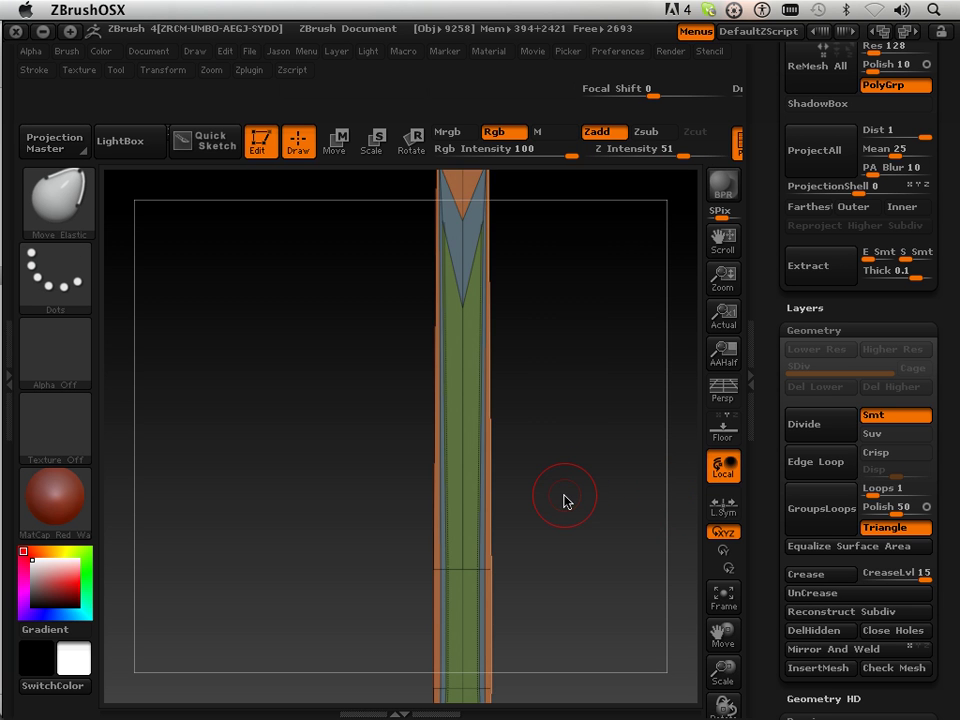
Step: Isolate the blade's tip, base and outer edge polygroups, mask them, and show the inner groups again
mouse_move(562, 500)
mouse_down()
mouse_move(564, 510)
mouse_move(540, 522)
mouse_move(551, 515)
mouse_up()
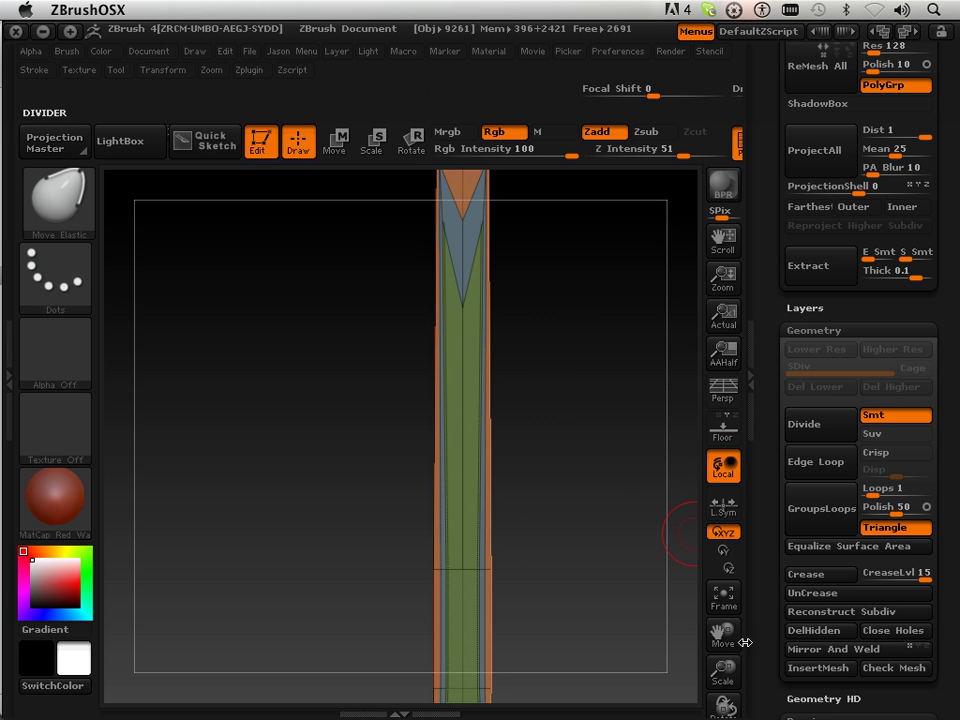
drag(728, 635, 725, 700)
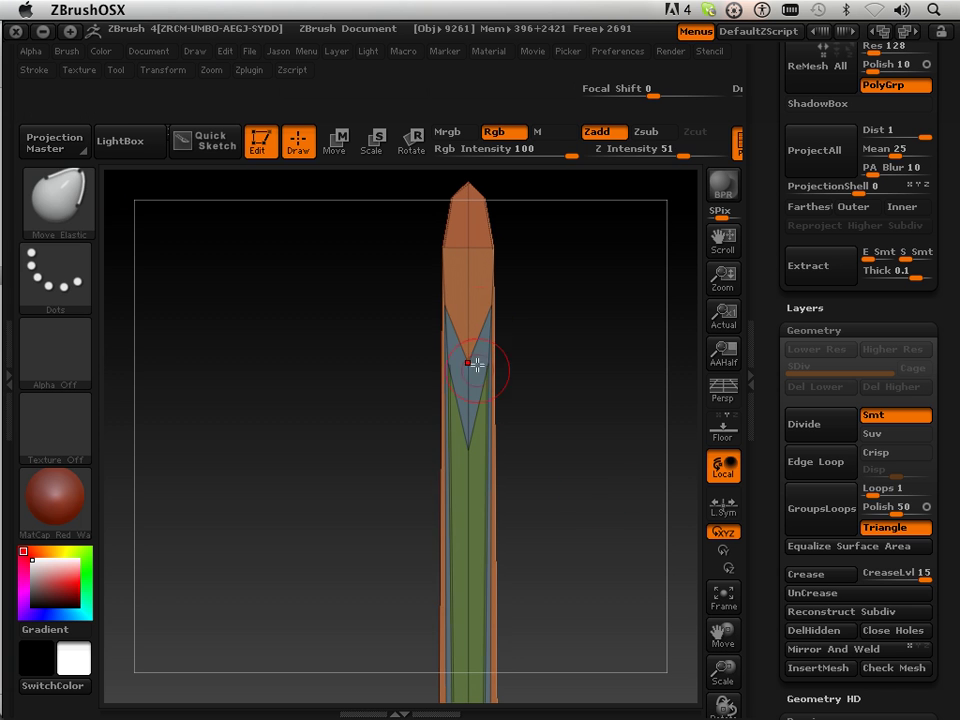
key(ctrl+shift)
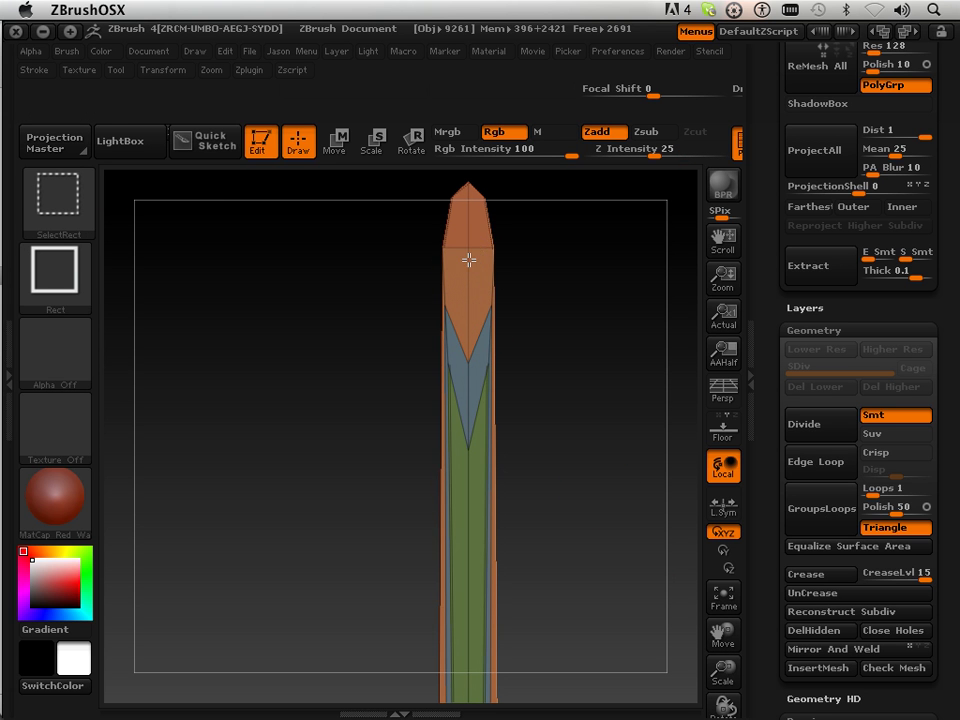
ctrl+shift+click(468, 260)
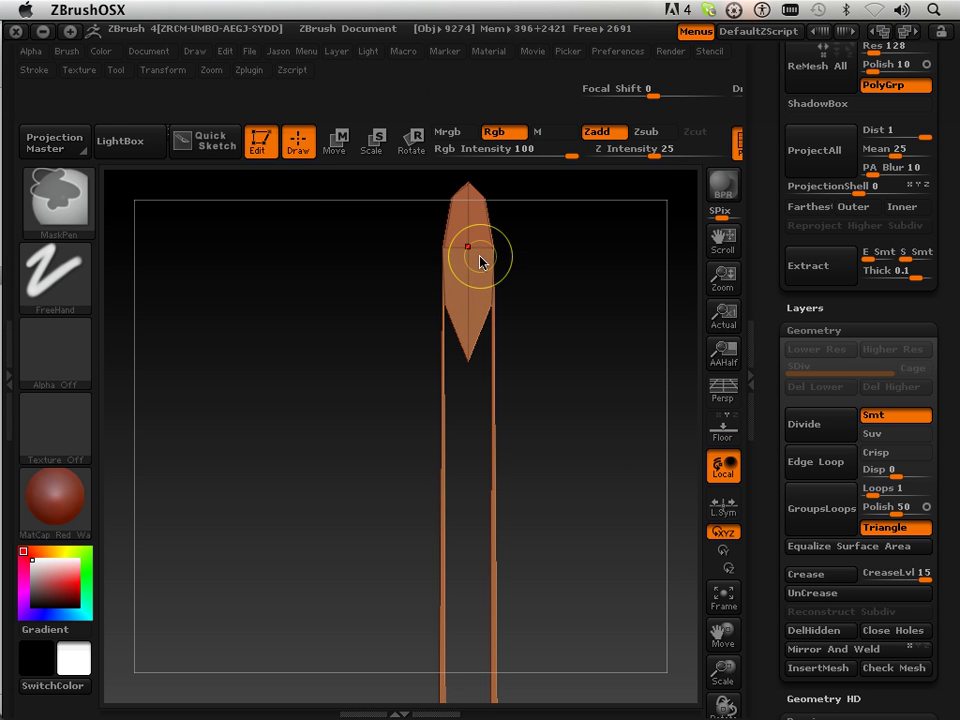
ctrl+shift+click(479, 262)
ctrl+shift+click(462, 264)
ctrl+shift+click(471, 251)
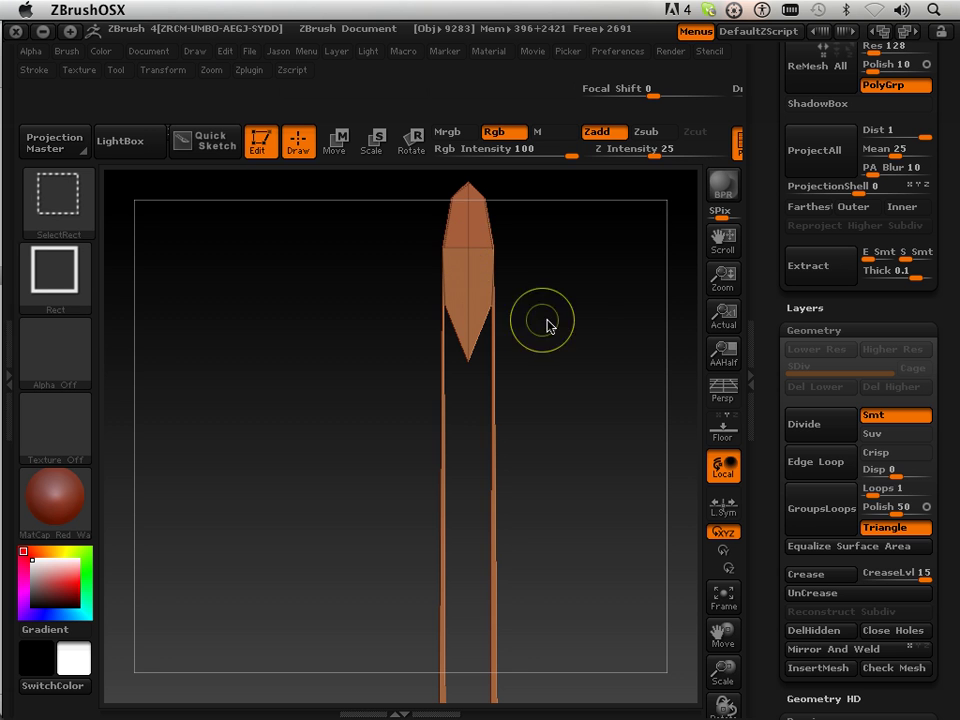
ctrl+click(563, 359)
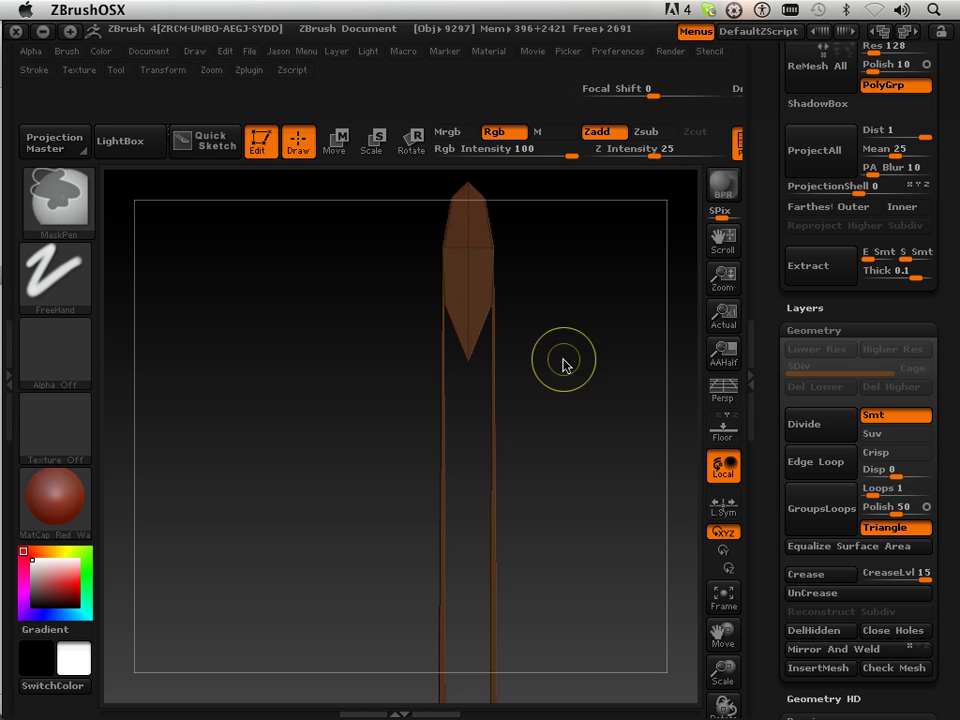
ctrl+shift+click(503, 314)
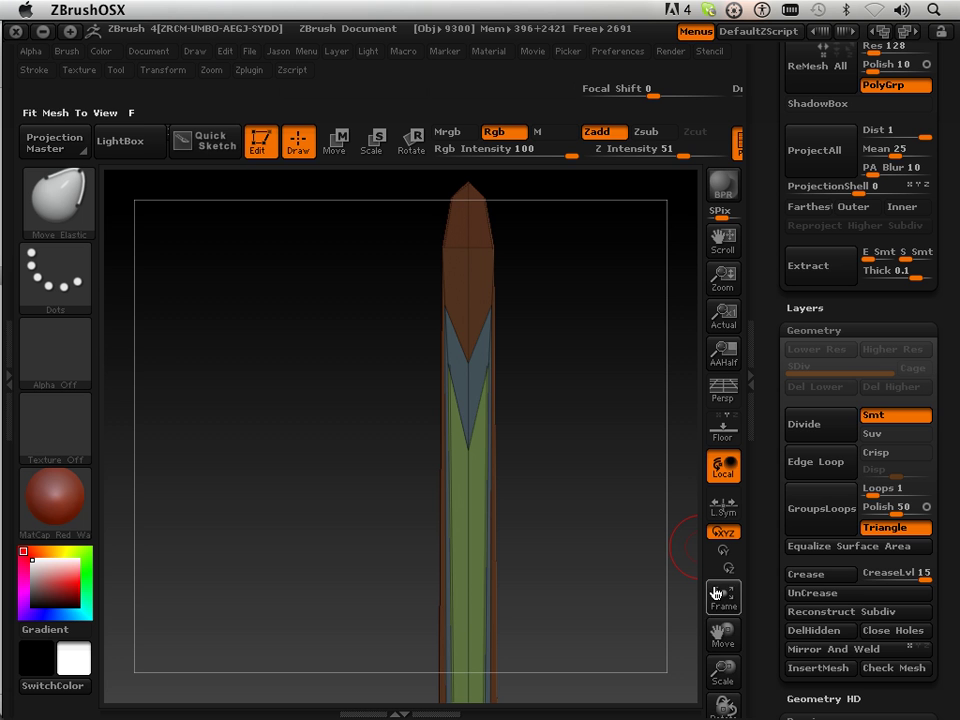
Step: Try the Polish and Relax deformations on the unmasked inner part of the blade
drag(719, 640, 717, 418)
drag(769, 566, 753, 346)
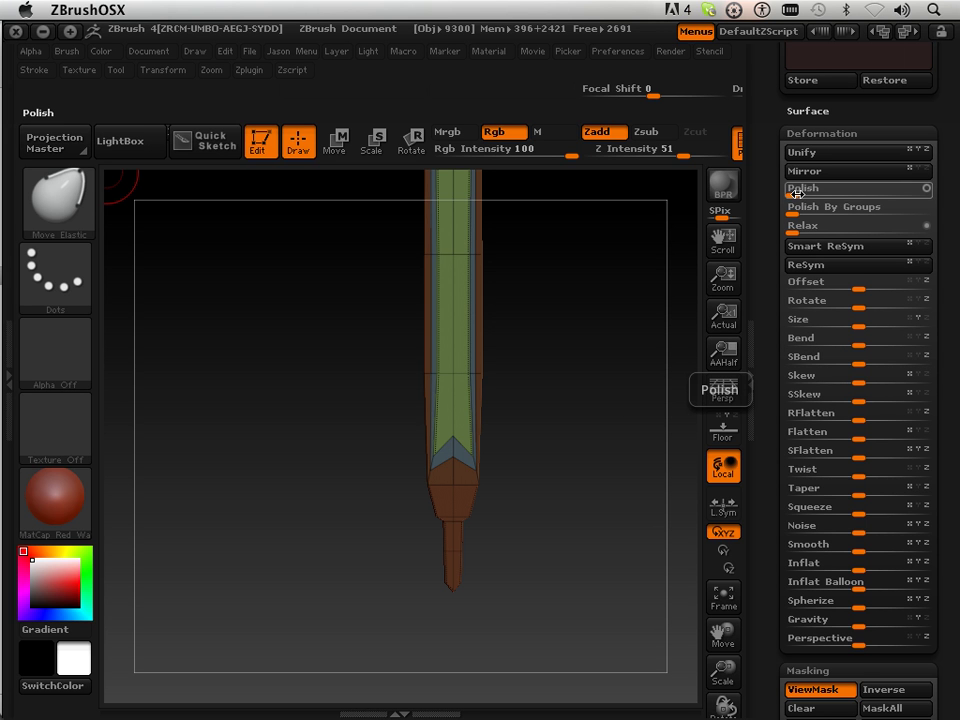
drag(803, 187, 811, 189)
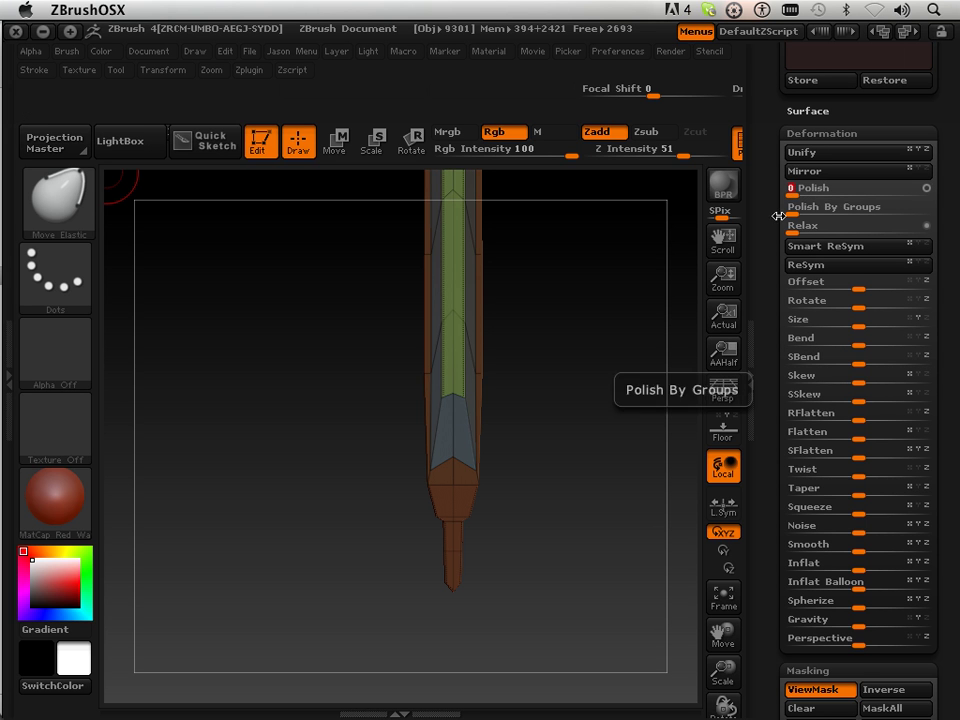
mouse_move(556, 477)
mouse_down()
mouse_move(632, 486)
mouse_move(589, 450)
mouse_move(668, 442)
mouse_move(531, 444)
mouse_move(541, 448)
mouse_up()
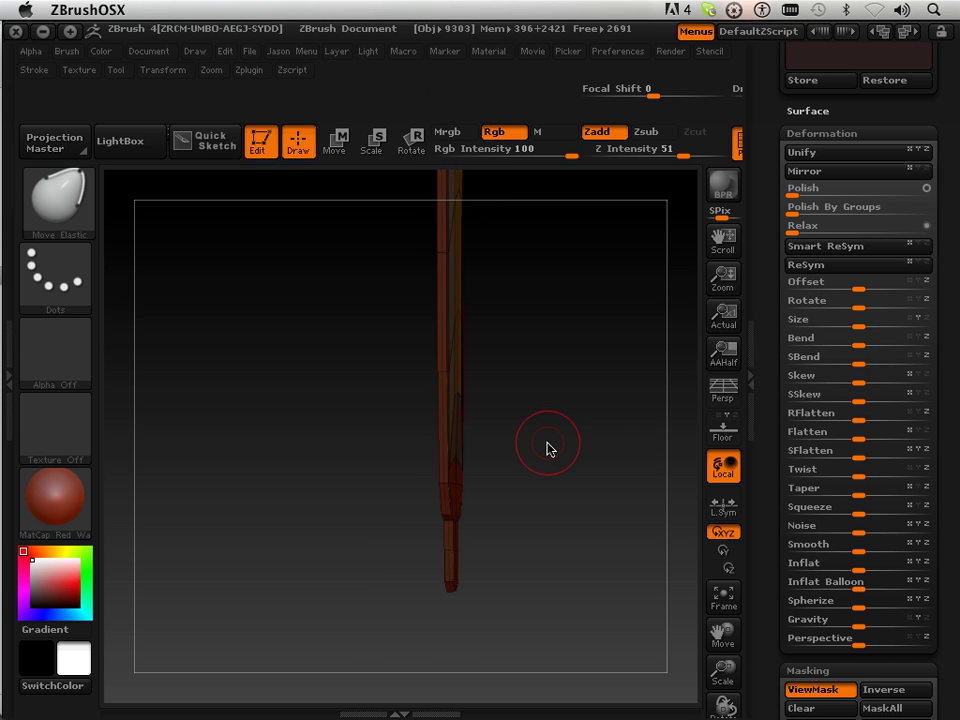
drag(606, 403, 555, 405)
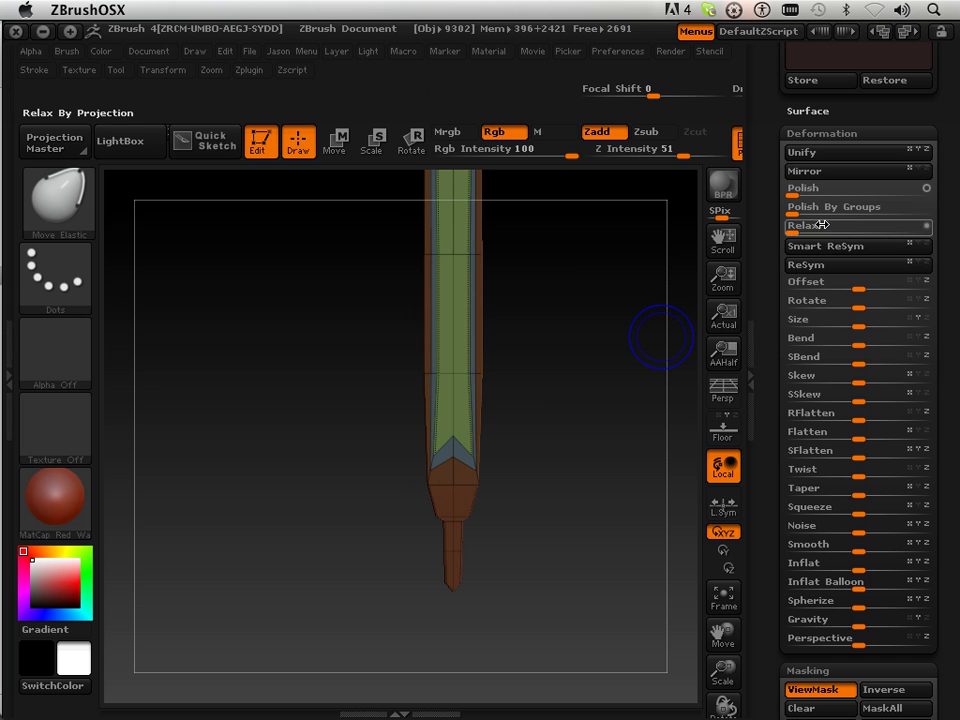
mouse_move(798, 229)
mouse_down()
mouse_move(874, 231)
mouse_move(810, 224)
mouse_up()
shift+drag(561, 470, 588, 468)
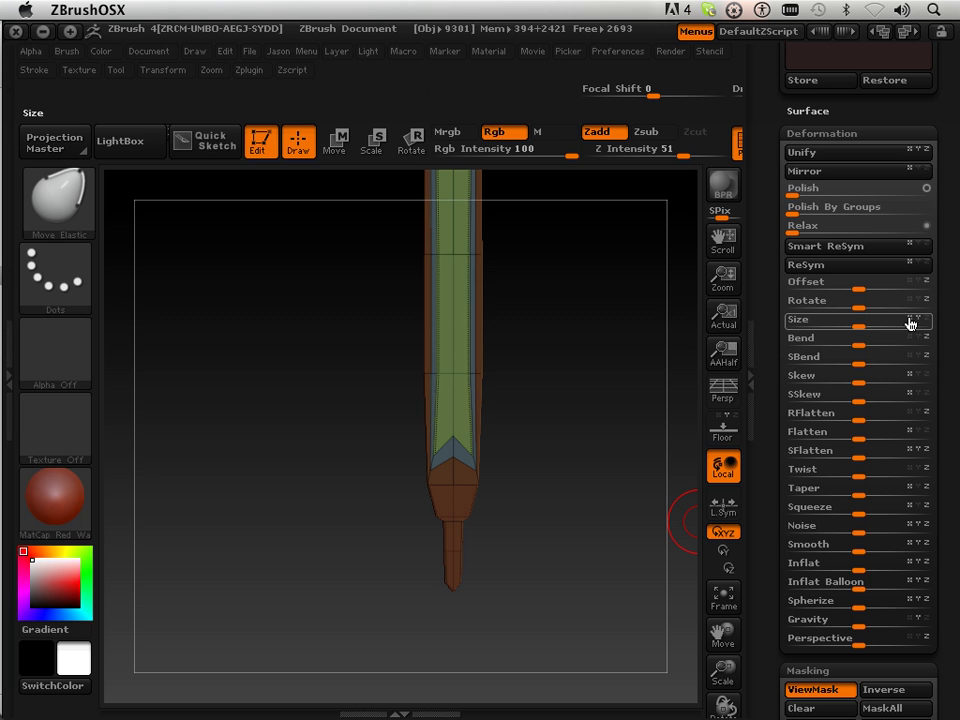
Step: Narrow the unmasked central strip of the blade along the X axis with a negative Size deformation
drag(913, 321, 918, 326)
drag(870, 326, 828, 326)
mouse_move(589, 393)
mouse_down()
mouse_move(576, 366)
mouse_move(590, 378)
mouse_up()
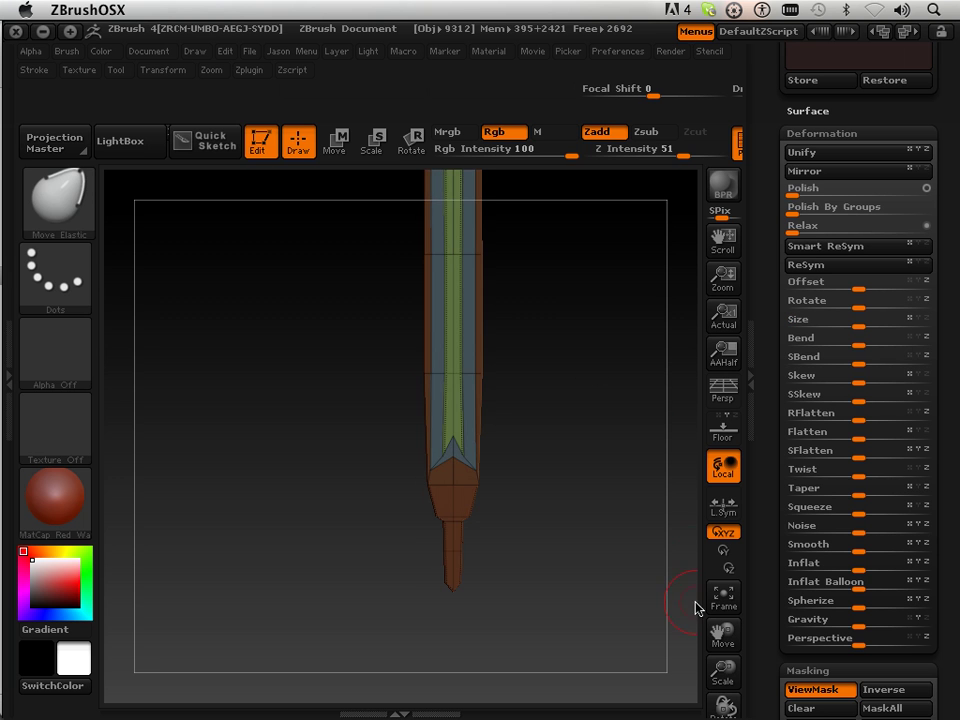
Step: Clear the mask from the blade and choose the Move Parts brush
mouse_move(733, 672)
mouse_down()
mouse_move(740, 700)
mouse_move(729, 684)
mouse_up()
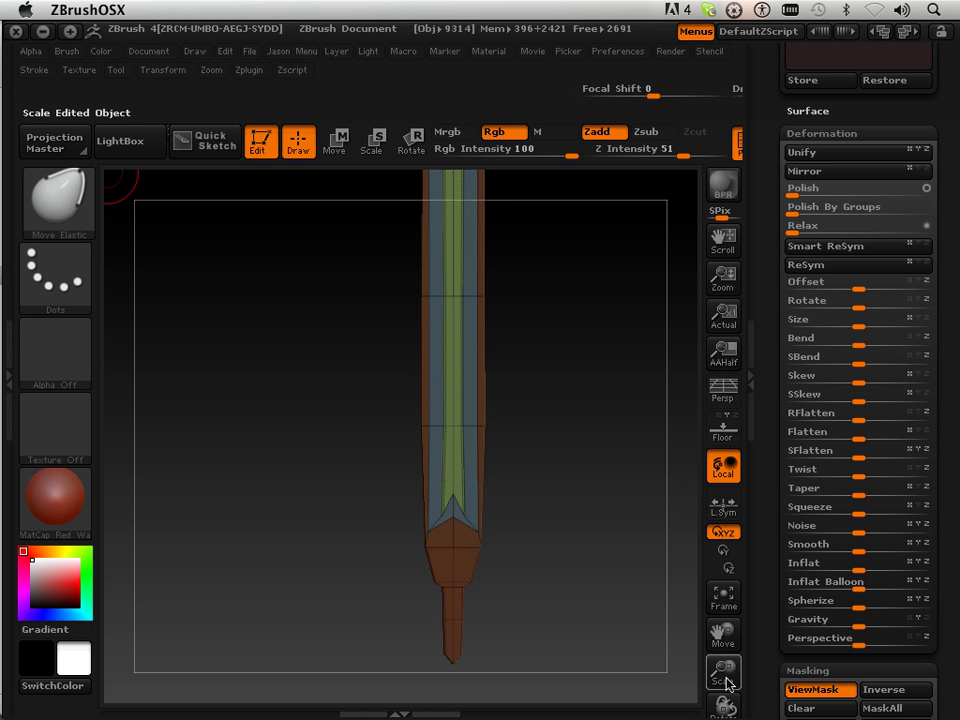
click(798, 710)
drag(724, 681, 737, 503)
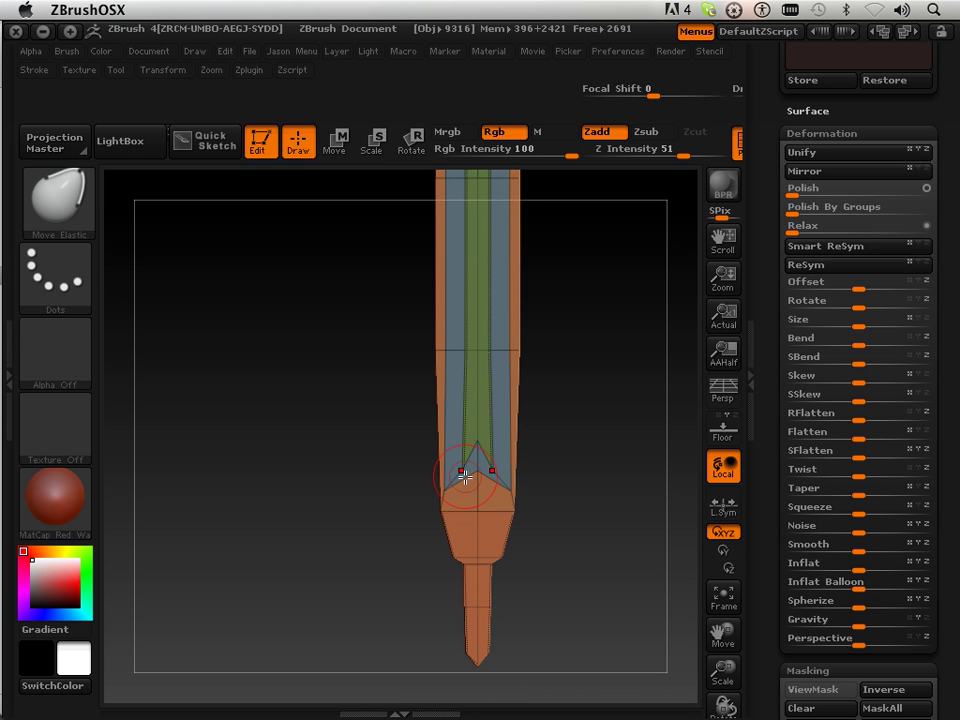
click(47, 178)
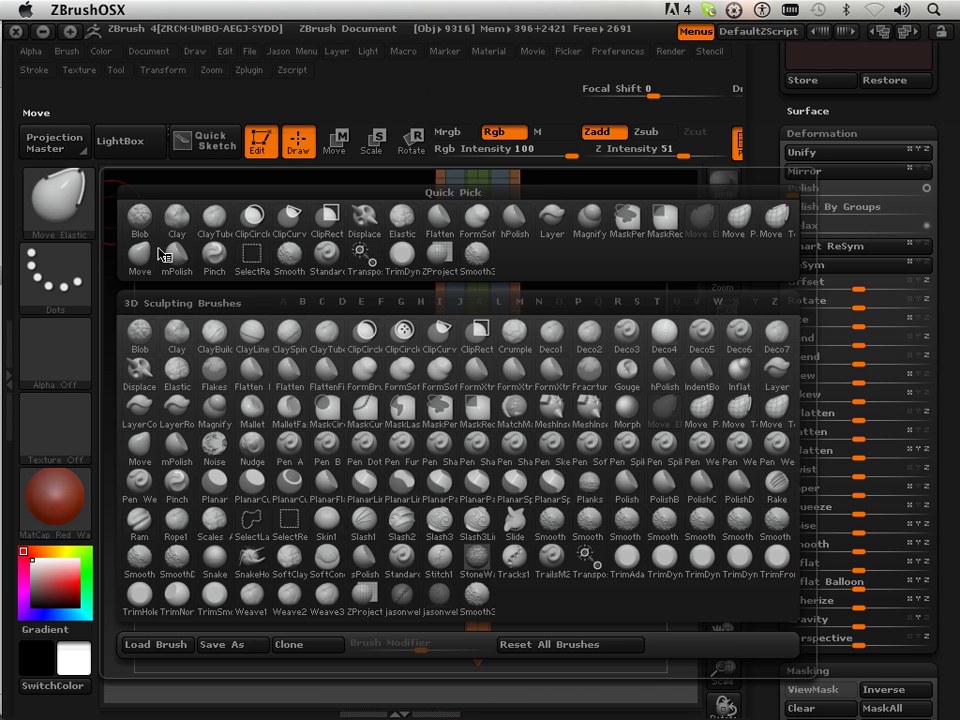
click(683, 419)
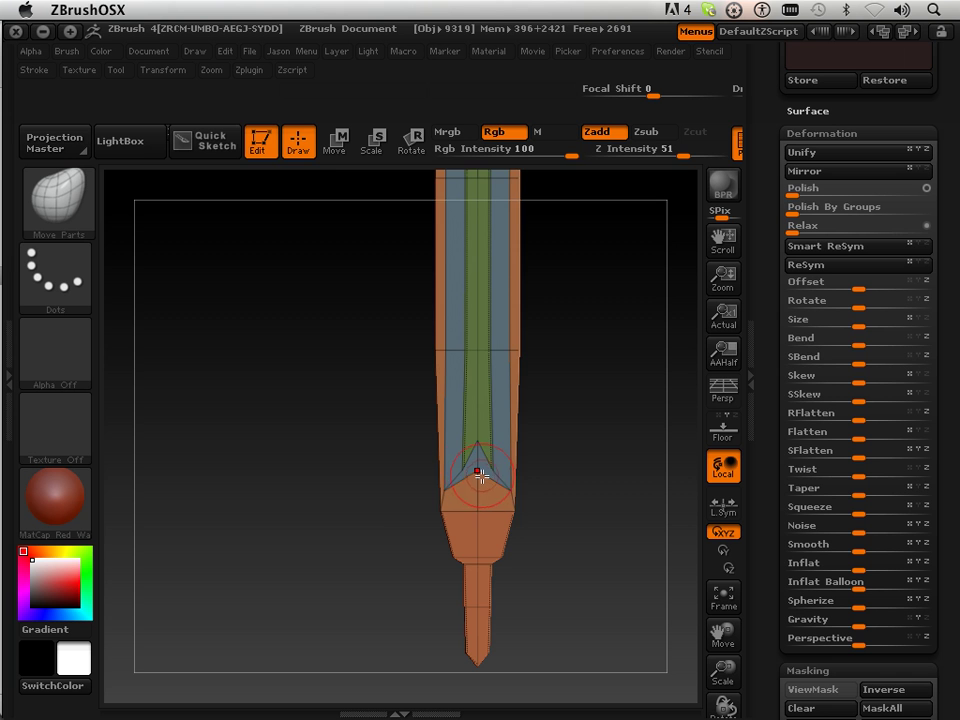
Step: Set the pivot point for the blade
mouse_move(334, 498)
mouse_down()
mouse_move(413, 510)
mouse_move(506, 504)
mouse_up()
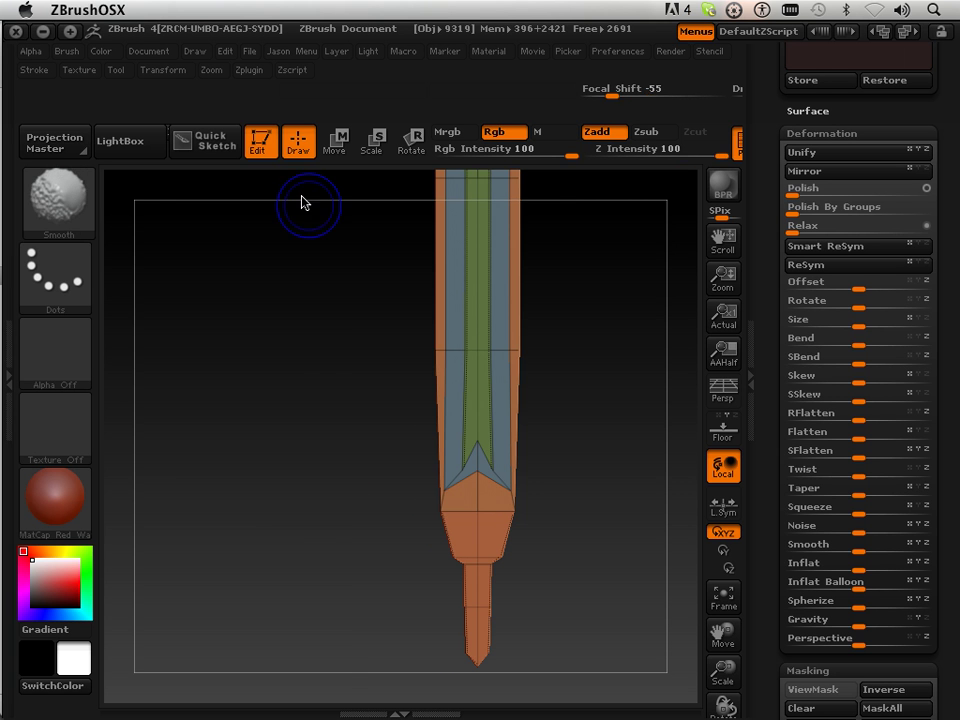
click(163, 70)
click(227, 298)
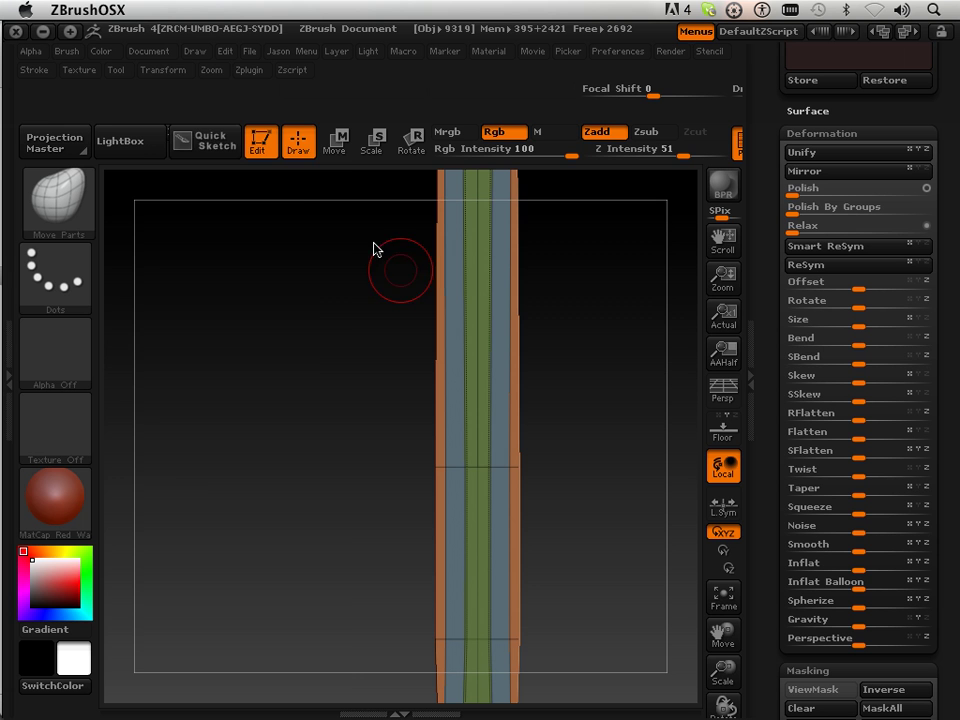
click(171, 74)
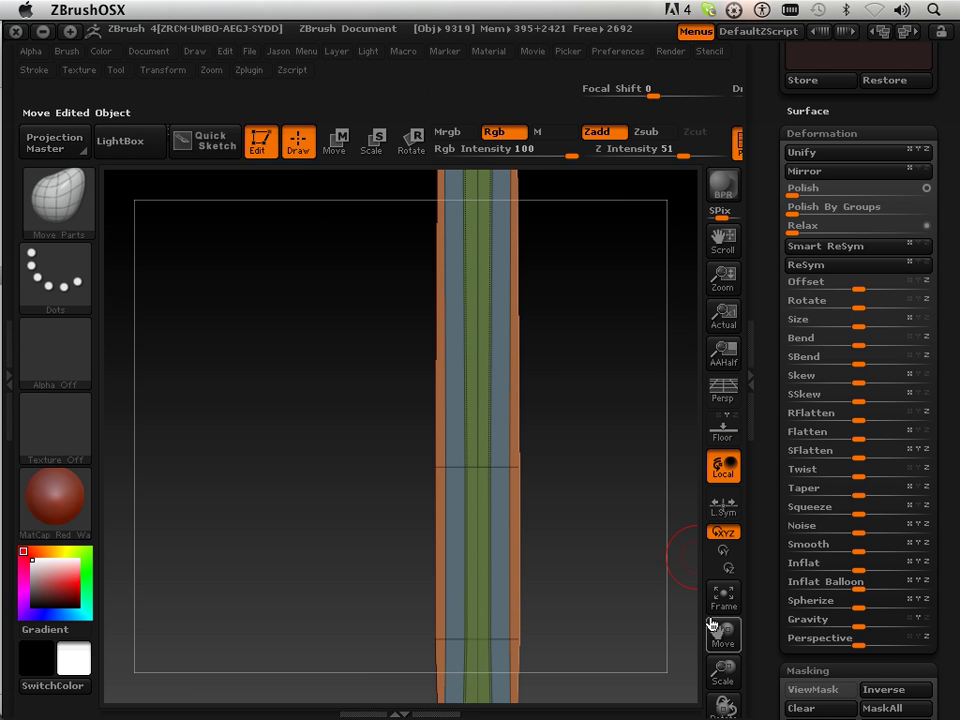
Step: Straighten the groove's pointed end near the blade's base and pull its corners inward into a small point near the tip
drag(722, 635, 720, 340)
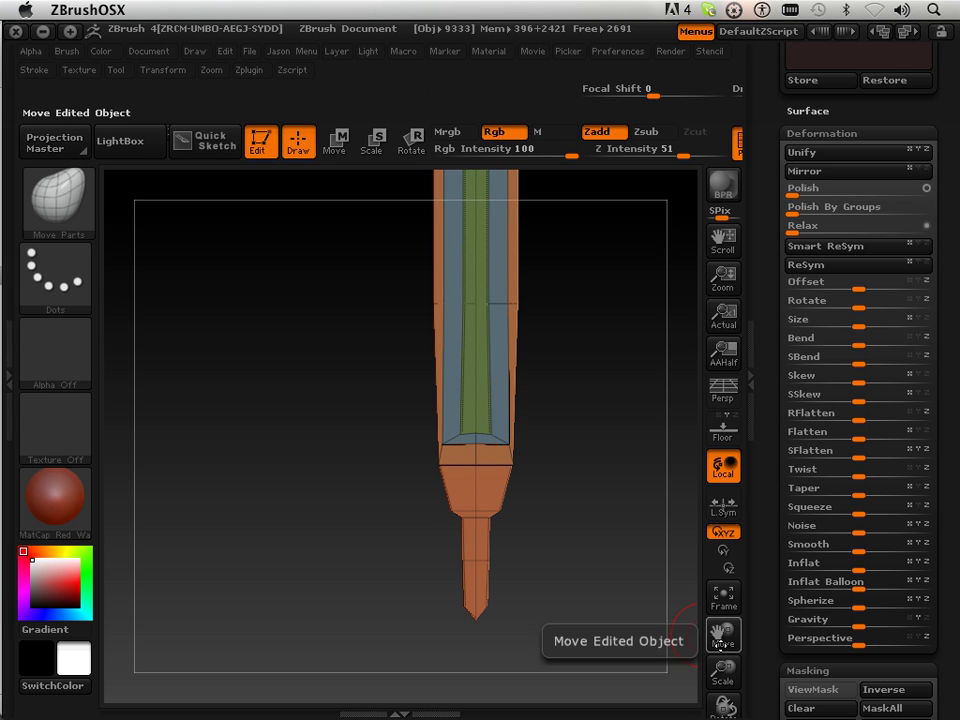
drag(723, 675, 724, 702)
mouse_move(724, 647)
mouse_down()
mouse_move(723, 684)
mouse_move(722, 638)
mouse_move(722, 648)
mouse_up()
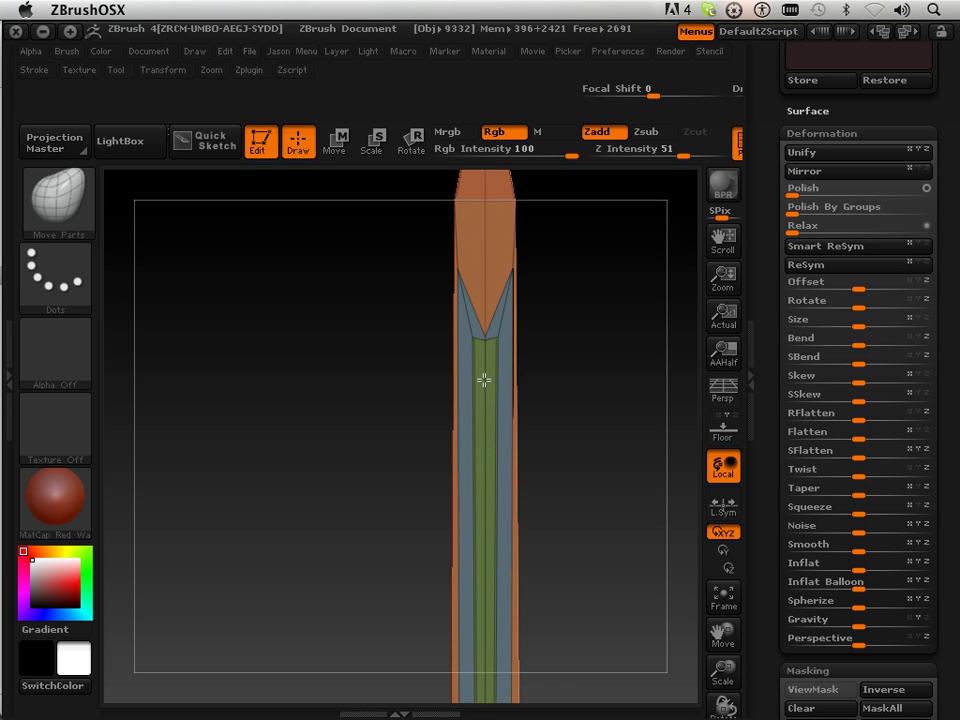
drag(510, 279, 497, 361)
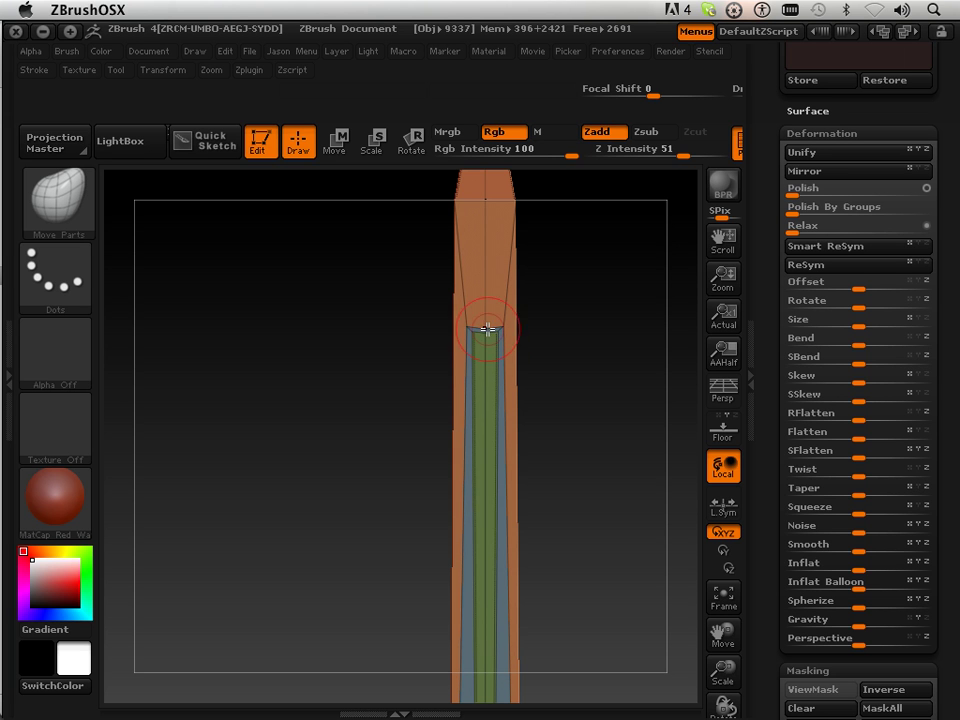
mouse_move(498, 332)
mouse_down()
mouse_move(487, 336)
mouse_move(495, 334)
mouse_up()
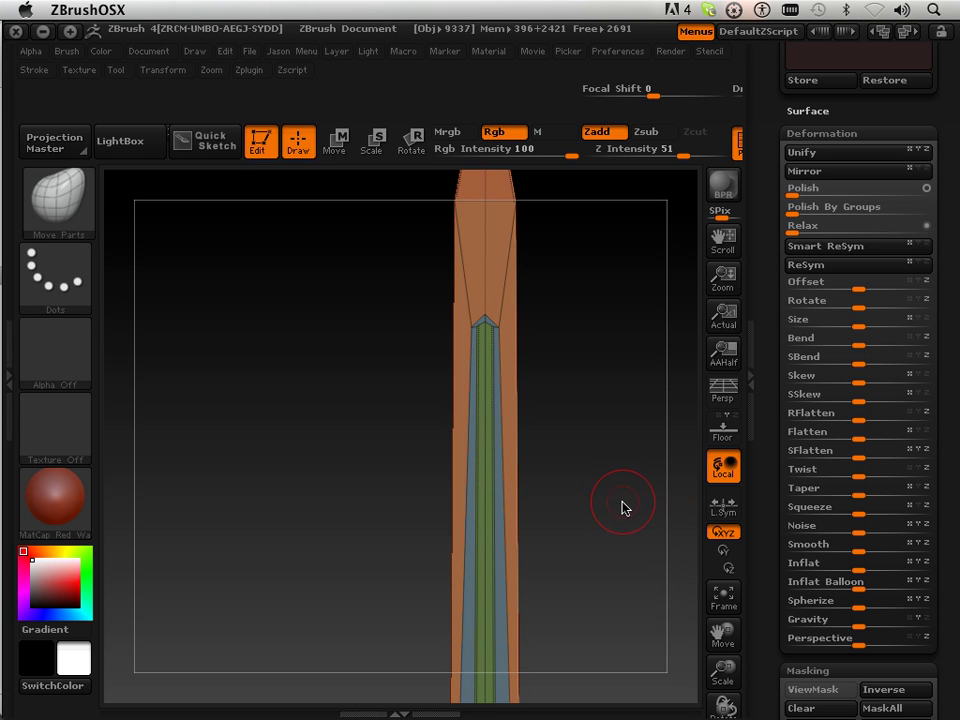
Step: Lengthen and narrow the blade's tip by moving its side points down and slightly inward
drag(777, 534, 767, 381)
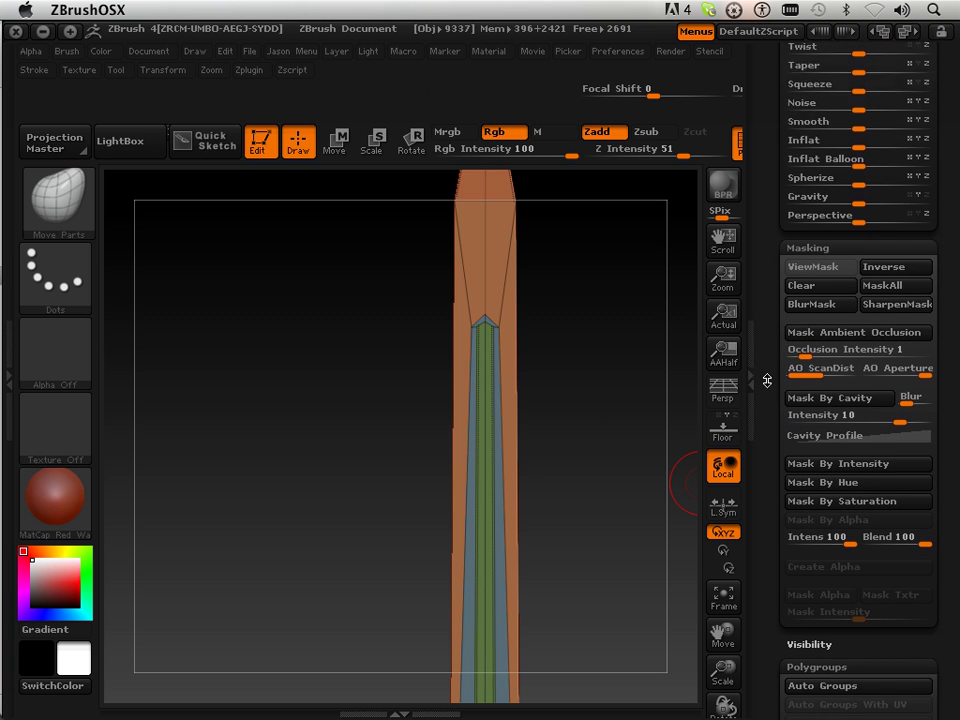
drag(596, 503, 269, 503)
shift+drag(619, 596, 619, 615)
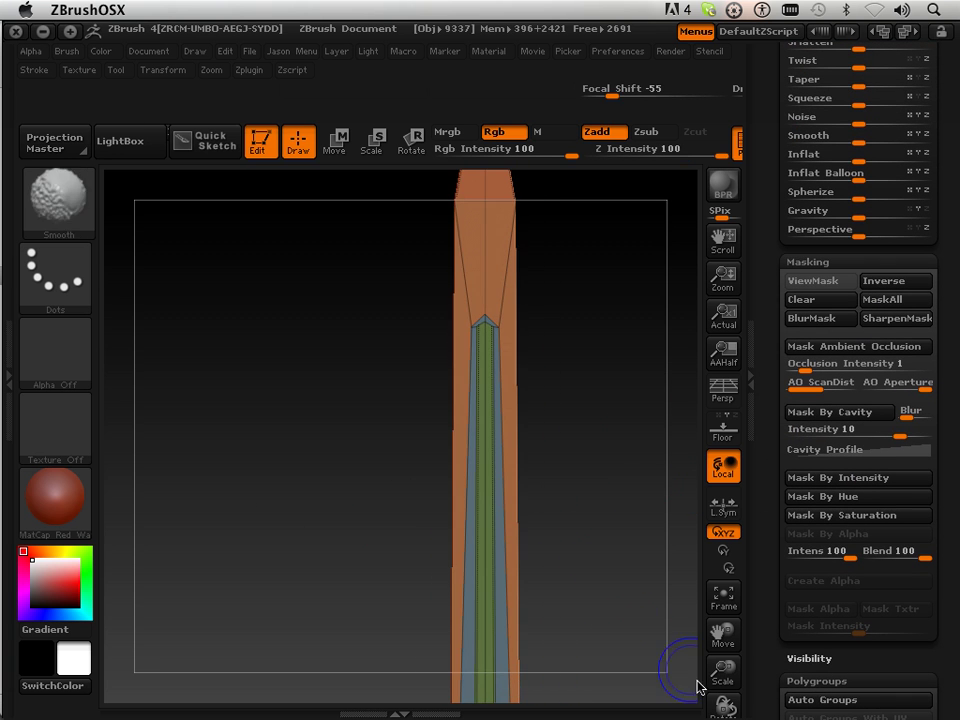
drag(722, 675, 595, 625)
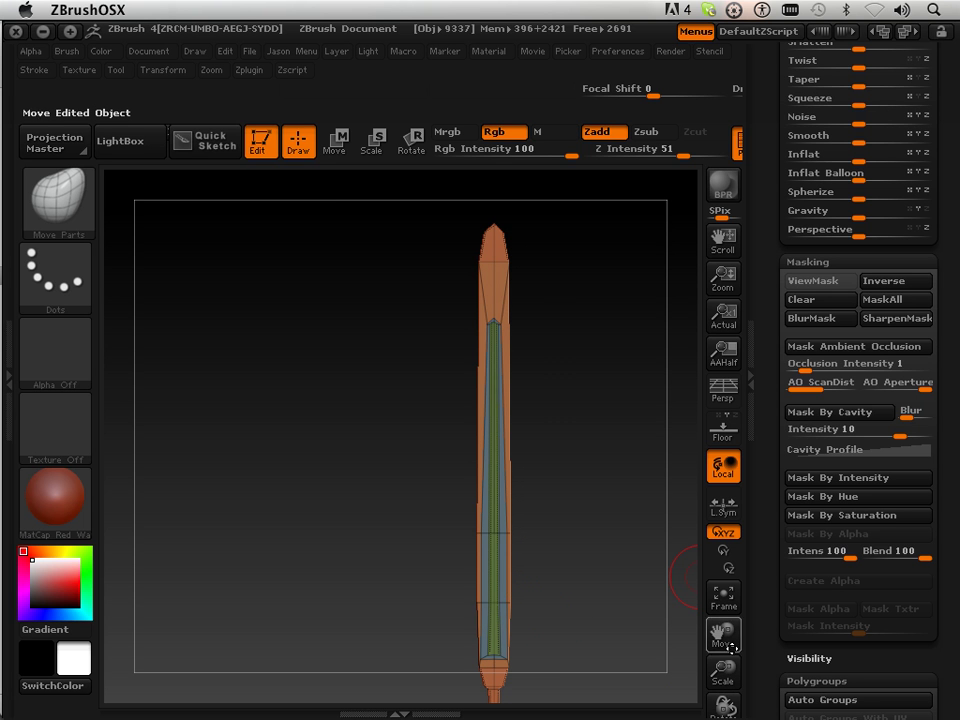
drag(722, 670, 732, 715)
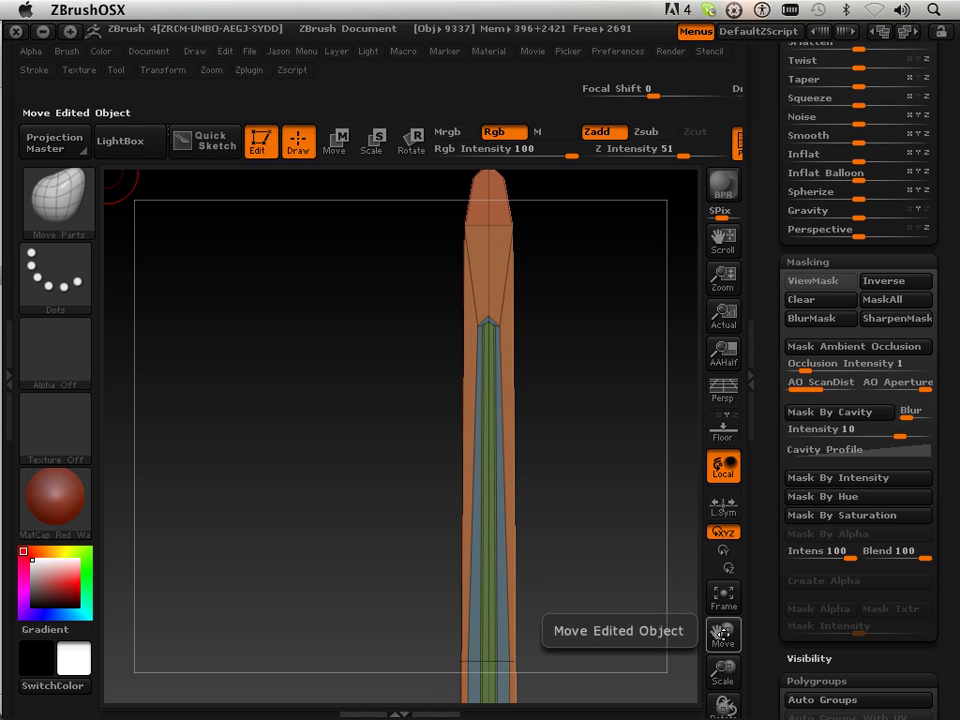
drag(724, 636, 722, 710)
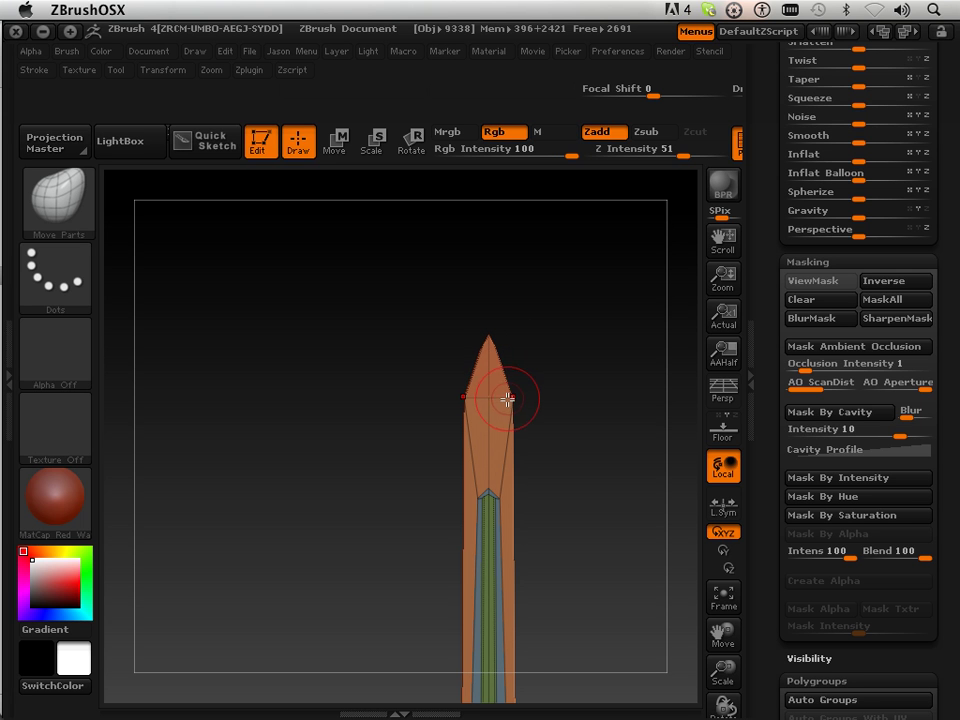
mouse_move(507, 396)
mouse_down()
mouse_move(504, 471)
mouse_move(502, 458)
mouse_up()
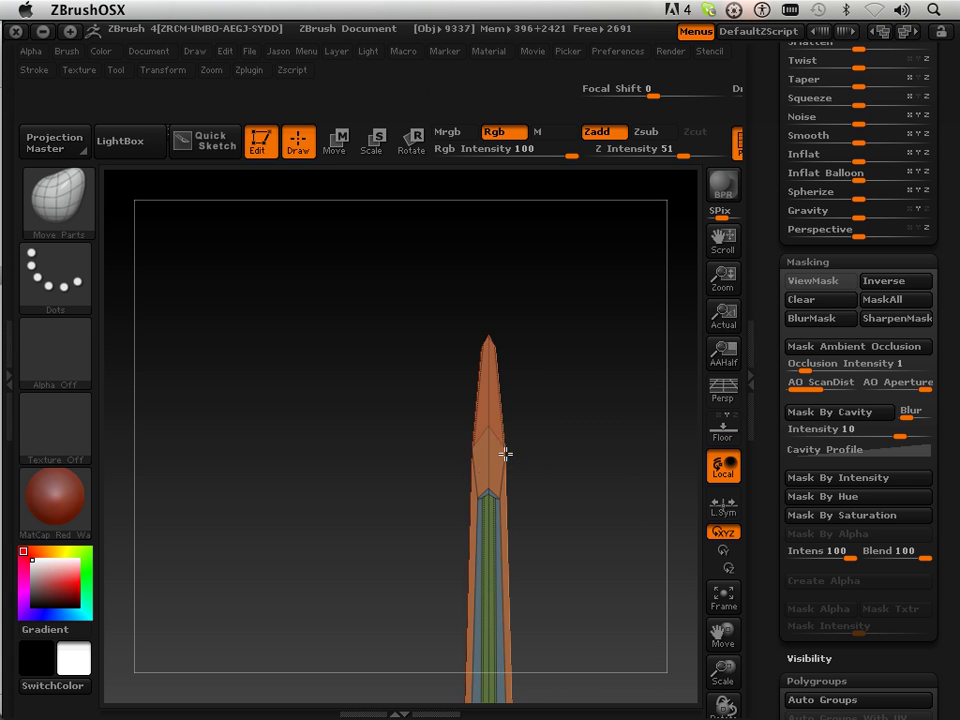
mouse_move(505, 454)
mouse_down()
mouse_move(510, 418)
mouse_move(510, 428)
mouse_up()
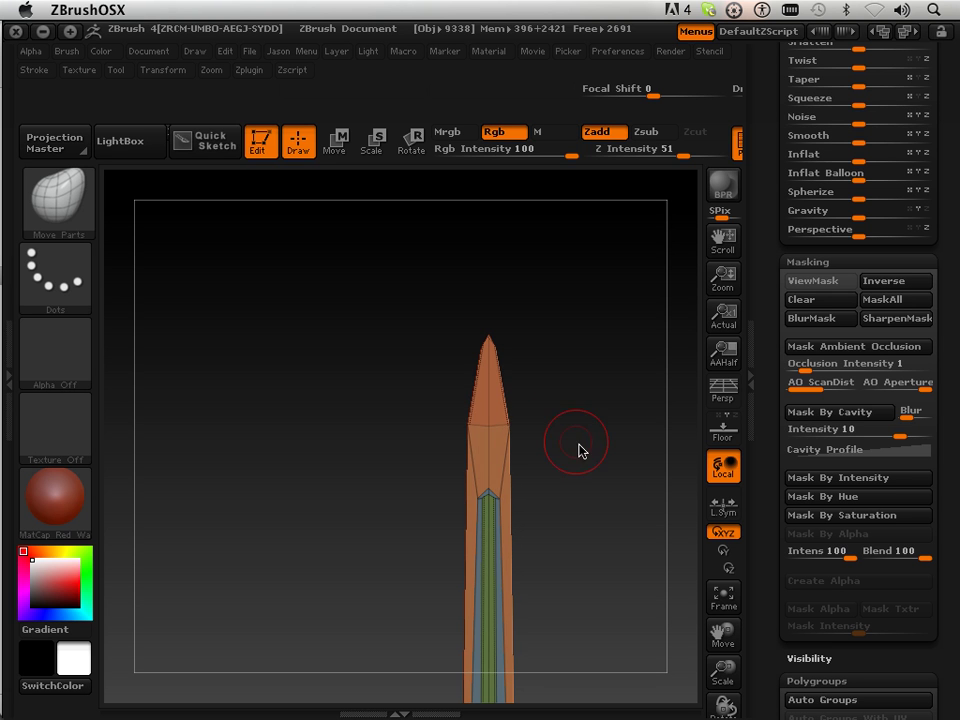
Step: Divide the blade's geometry once to subdivision level 2
mouse_move(578, 450)
mouse_down()
mouse_move(604, 467)
mouse_move(572, 463)
mouse_move(690, 463)
mouse_move(587, 493)
mouse_move(454, 484)
mouse_move(673, 379)
mouse_up()
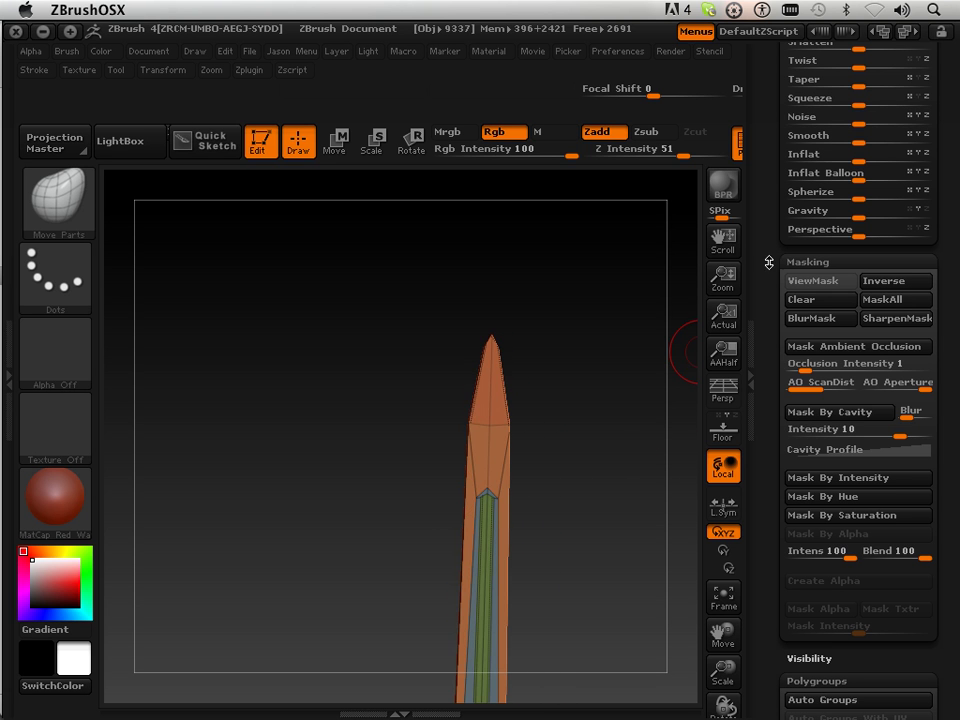
drag(769, 262, 771, 507)
click(810, 296)
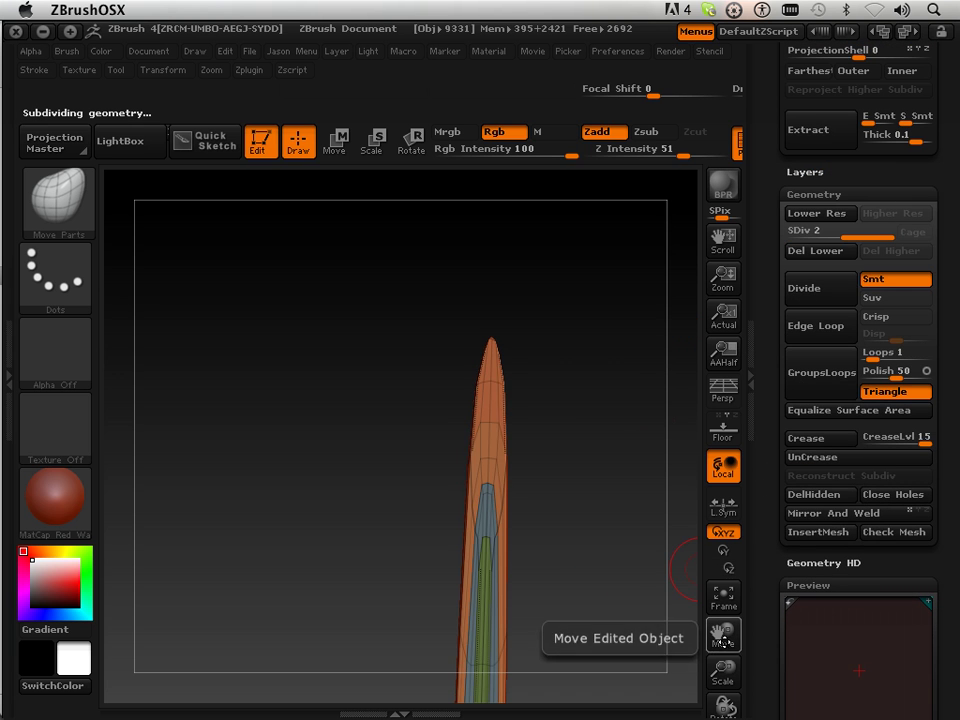
drag(724, 636, 721, 632)
mouse_move(612, 488)
mouse_down()
mouse_move(617, 525)
mouse_move(558, 528)
mouse_up()
ctrl+shift+click(593, 549)
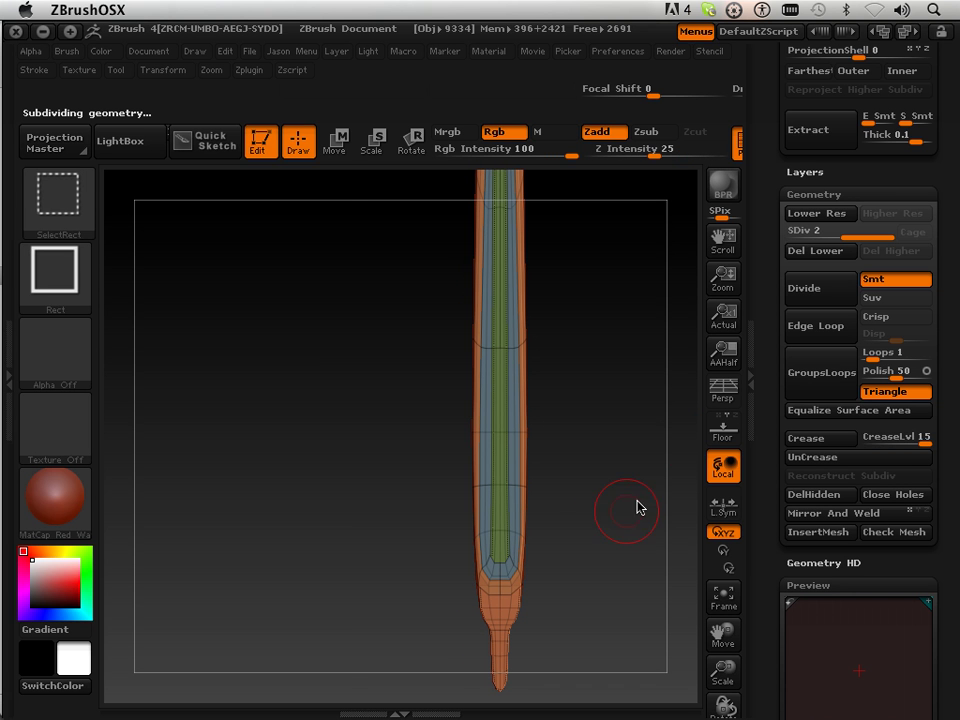
Step: Turn off Solo to show the hilt and move the blade up so its shoulder sits at the guard
click(163, 70)
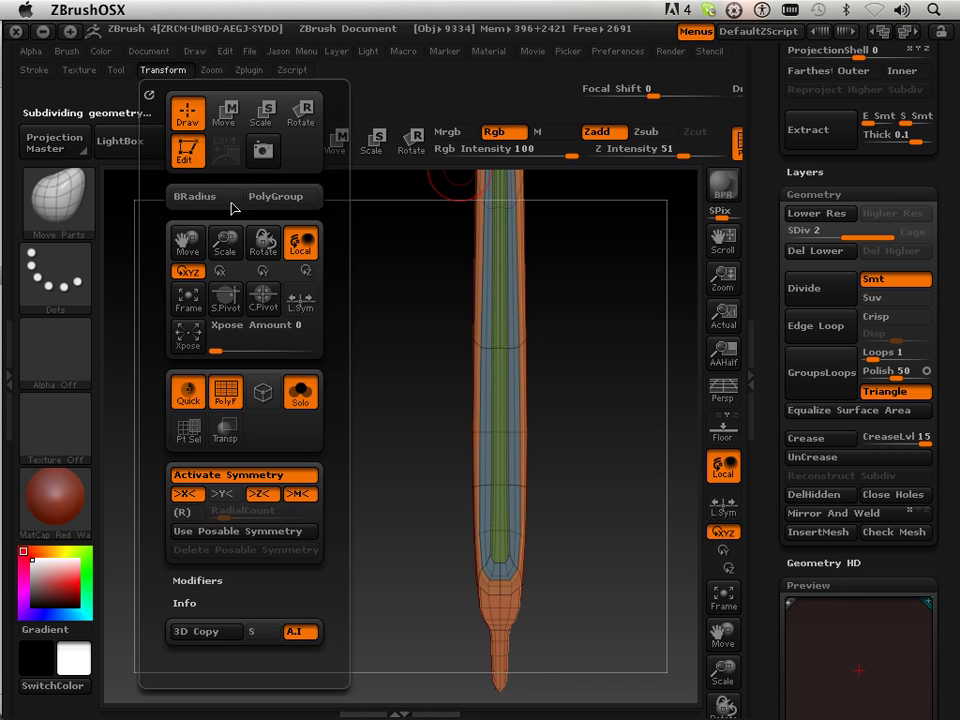
click(305, 406)
mouse_move(579, 553)
mouse_down()
mouse_move(658, 534)
mouse_move(593, 545)
mouse_up()
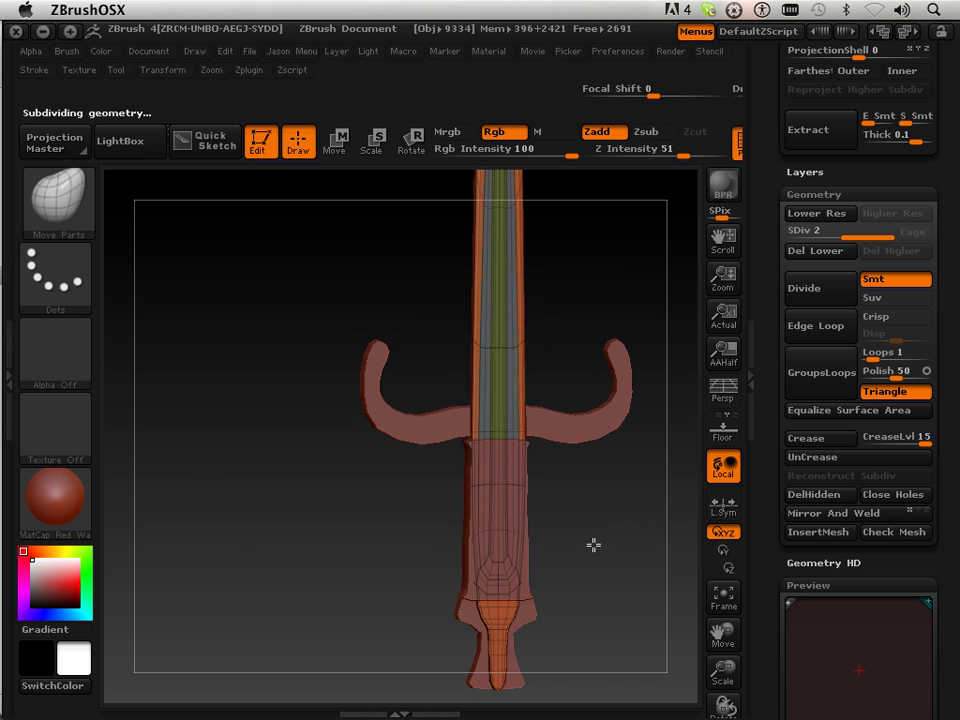
click(168, 70)
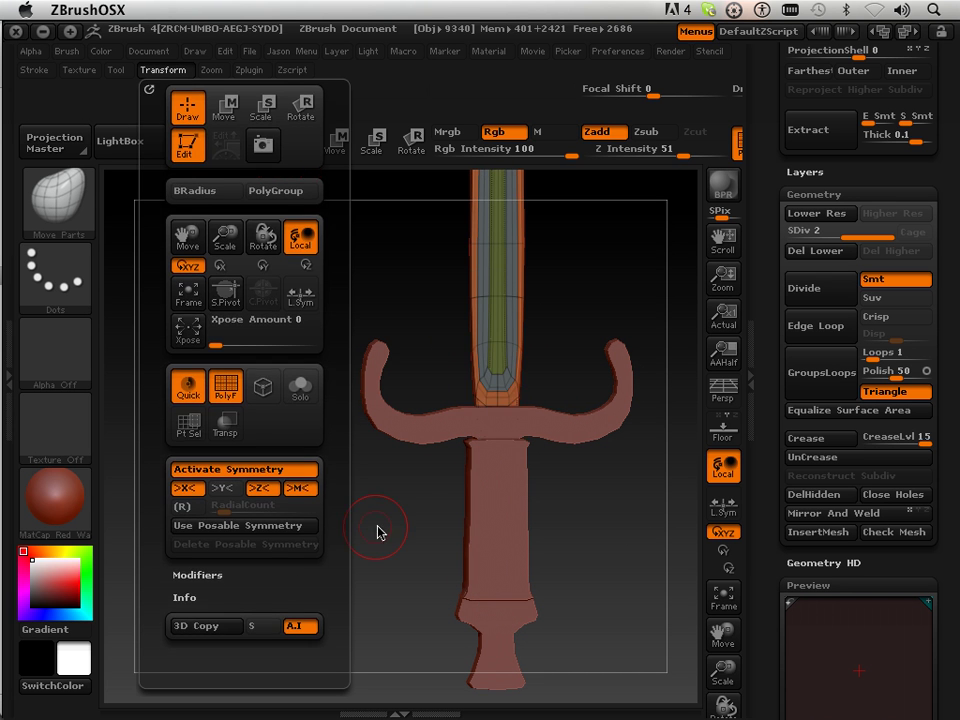
Step: Examine from slightly different angles how the base of the blade meets the guard
mouse_move(379, 531)
mouse_down()
mouse_move(456, 516)
mouse_move(566, 517)
mouse_up()
key(ctrl)
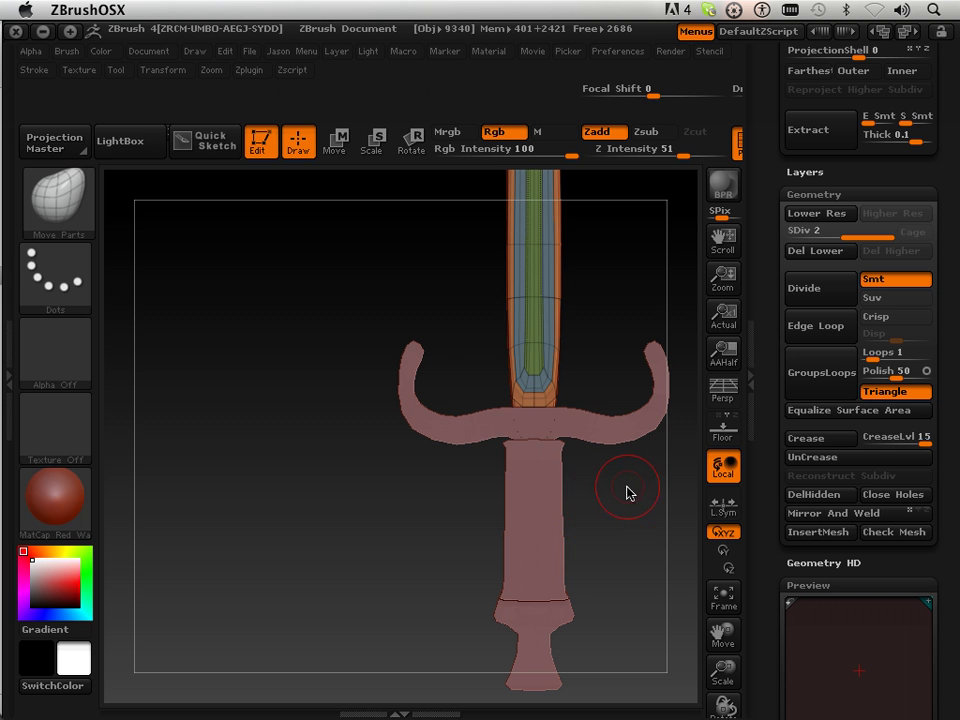
mouse_move(622, 637)
mouse_down()
mouse_move(570, 630)
mouse_move(538, 654)
mouse_move(591, 626)
mouse_move(586, 612)
mouse_up()
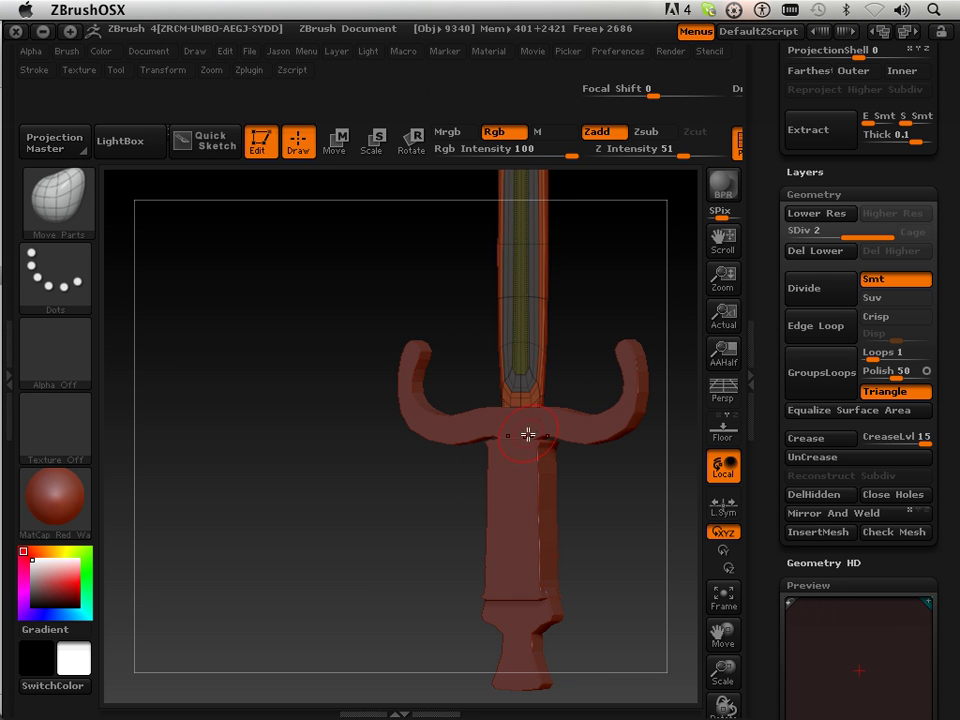
shift+drag(568, 483, 641, 538)
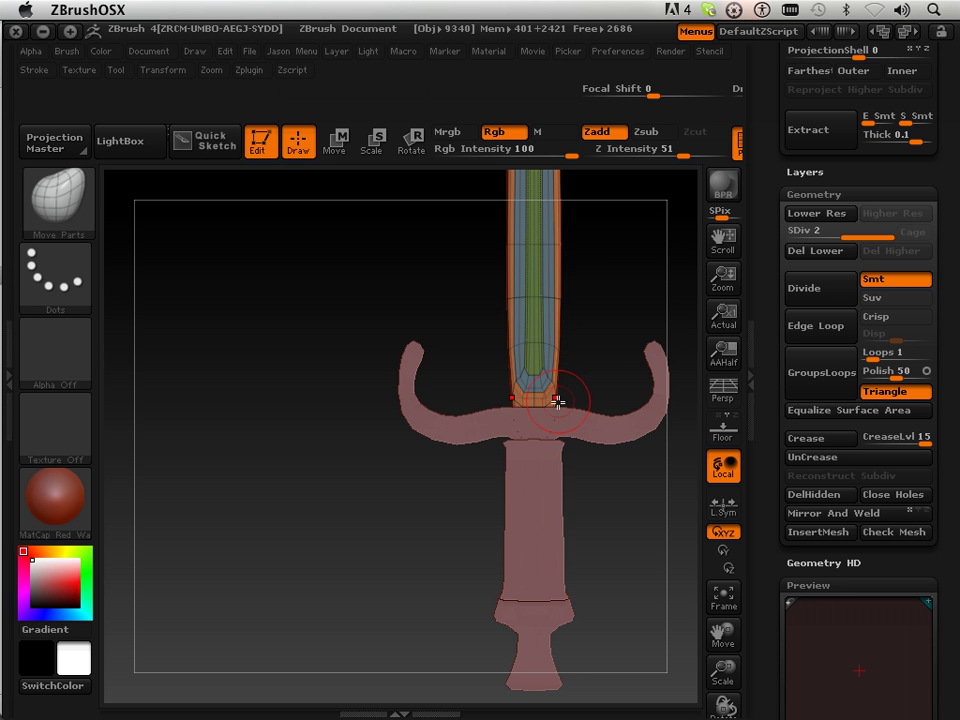
drag(605, 381, 588, 376)
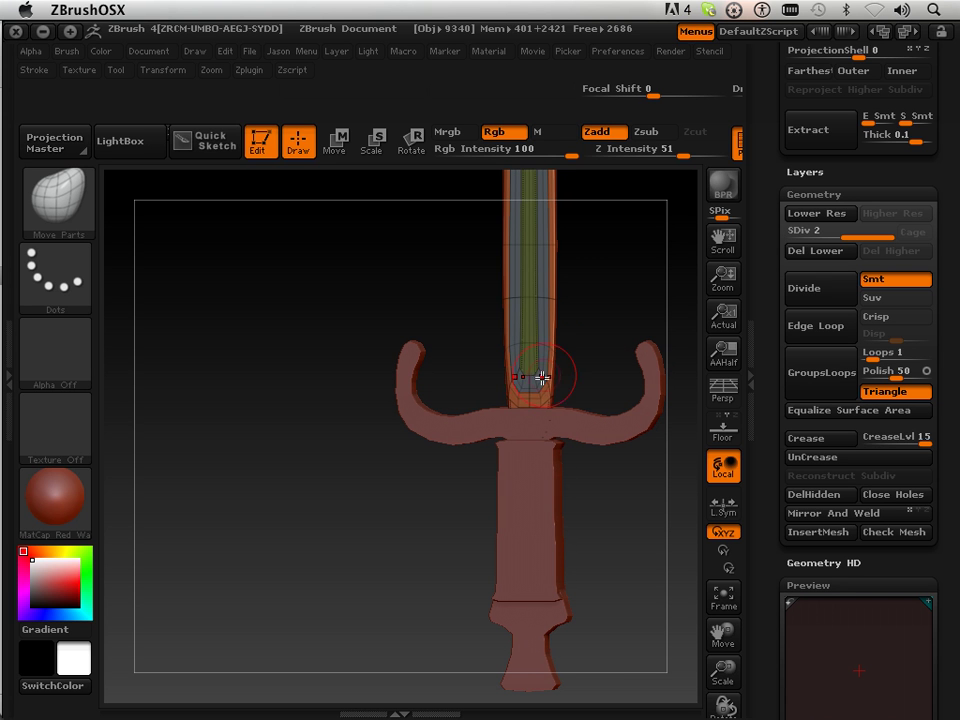